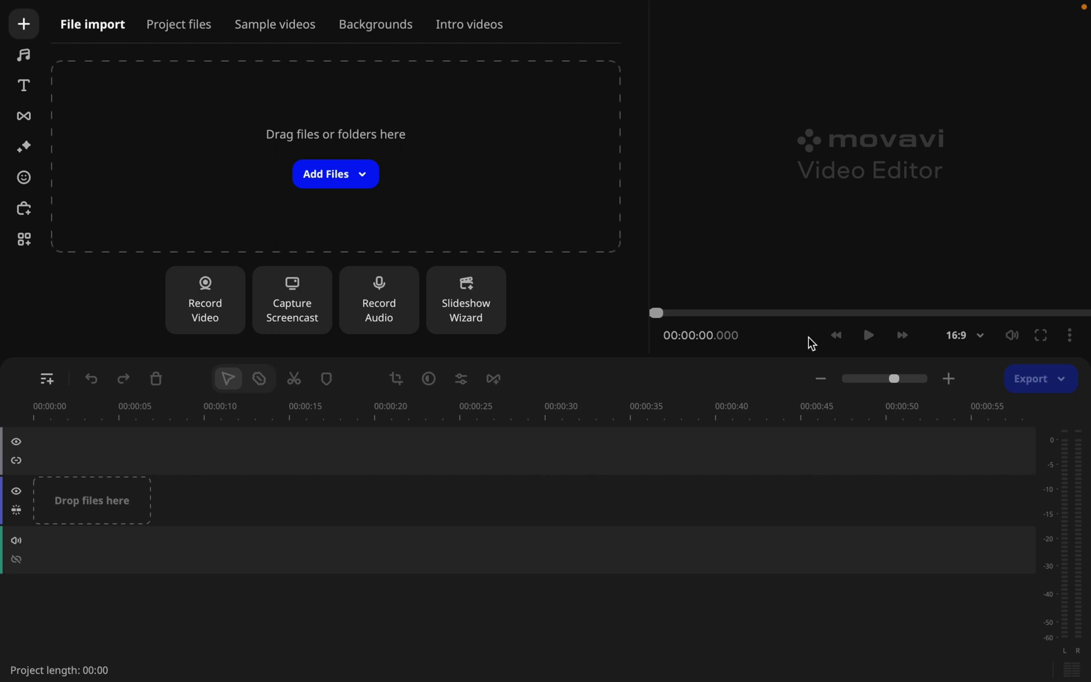
{"action": "left_click", "coordinate": [964, 338]}
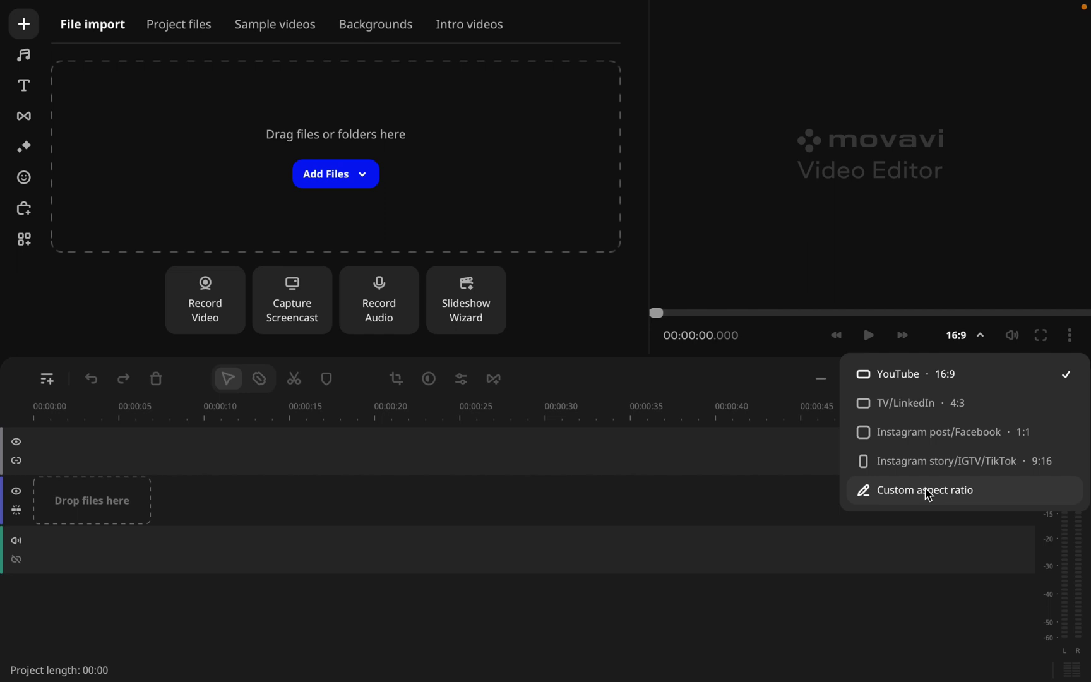
{"action": "left_click", "coordinate": [981, 295]}
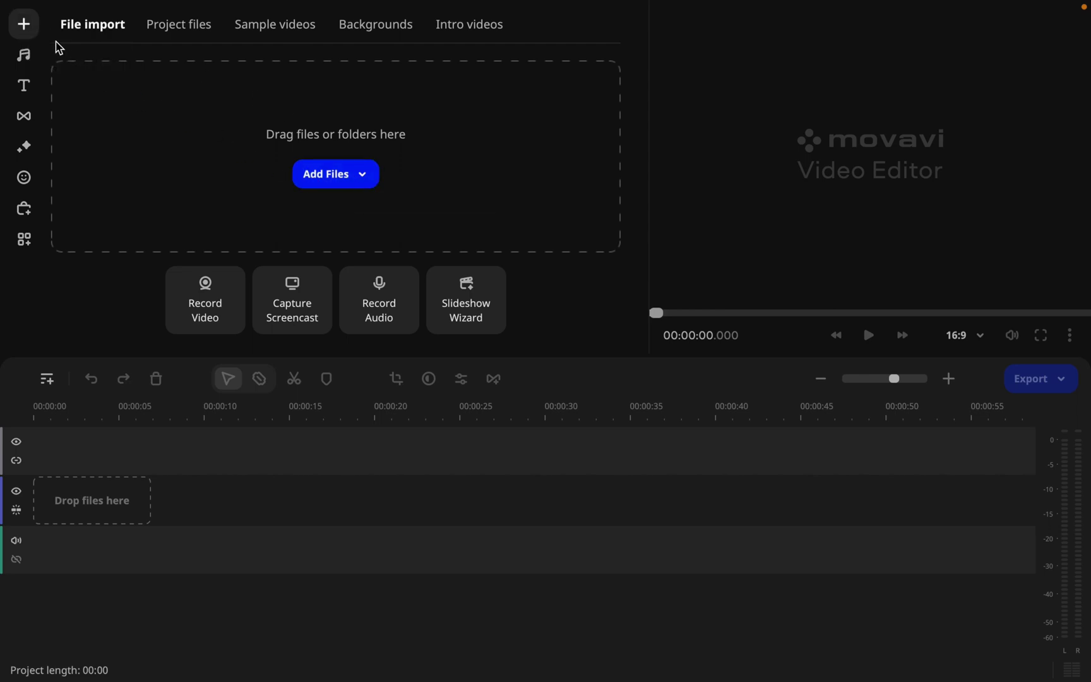
Check the extra Add Files options, then show the empty Project files collection (0 items).
{"action": "left_click", "coordinate": [363, 176]}
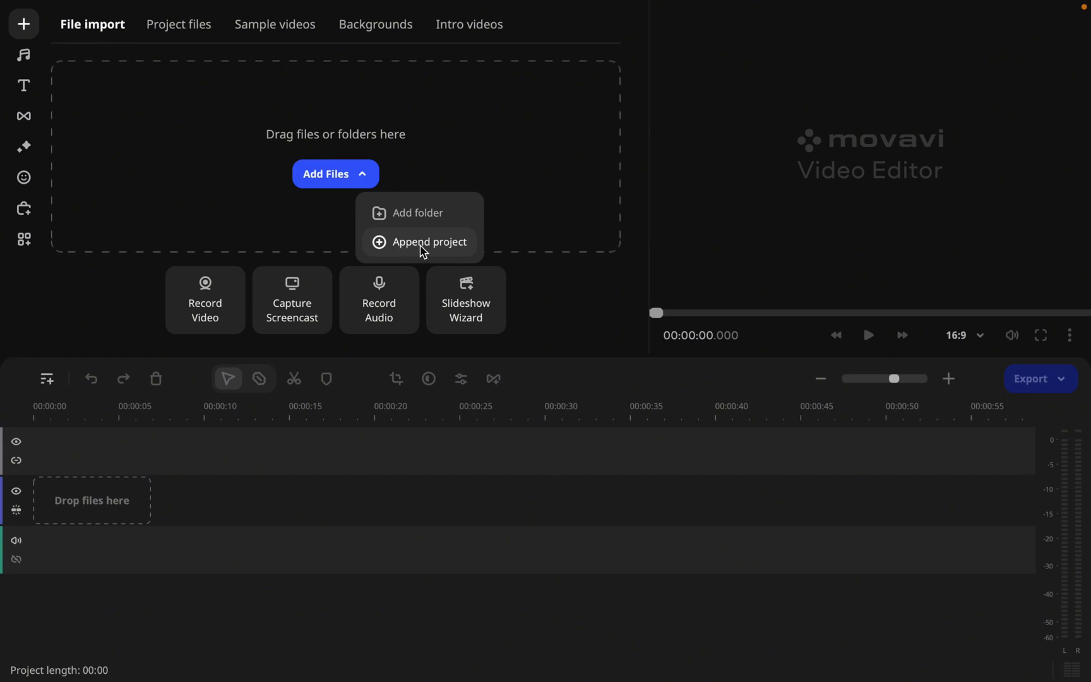
{"action": "left_click", "coordinate": [376, 241]}
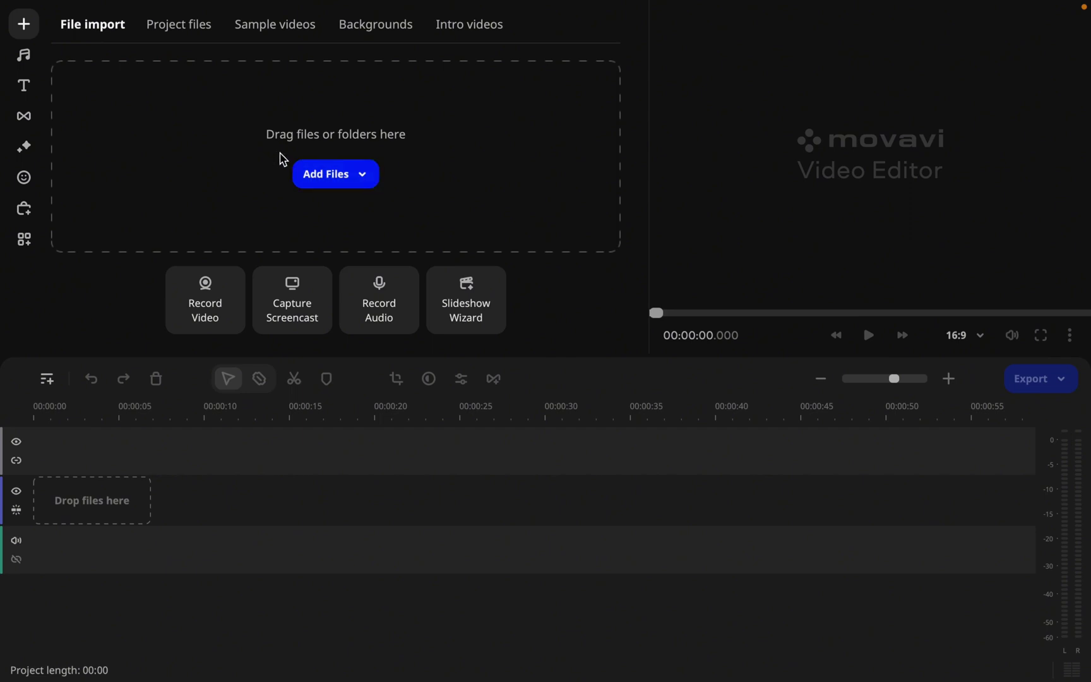
{"action": "left_click", "coordinate": [184, 27]}
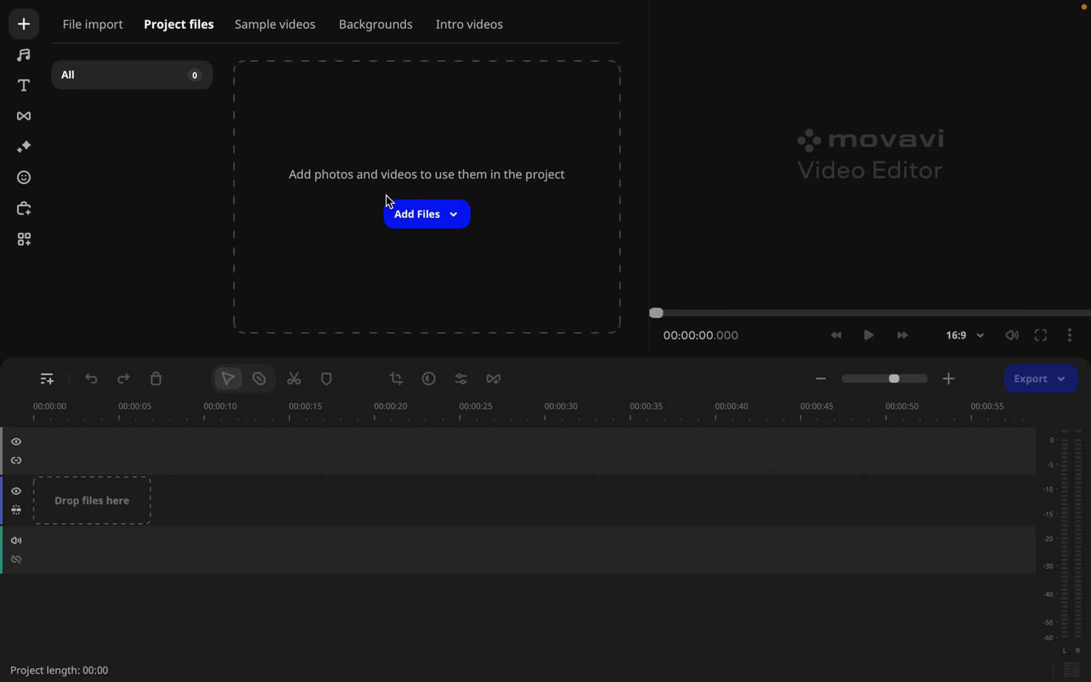
Scroll through the built-in Sample videos thumbnails, then switch to the Backgrounds collection.
{"action": "left_click", "coordinate": [286, 33]}
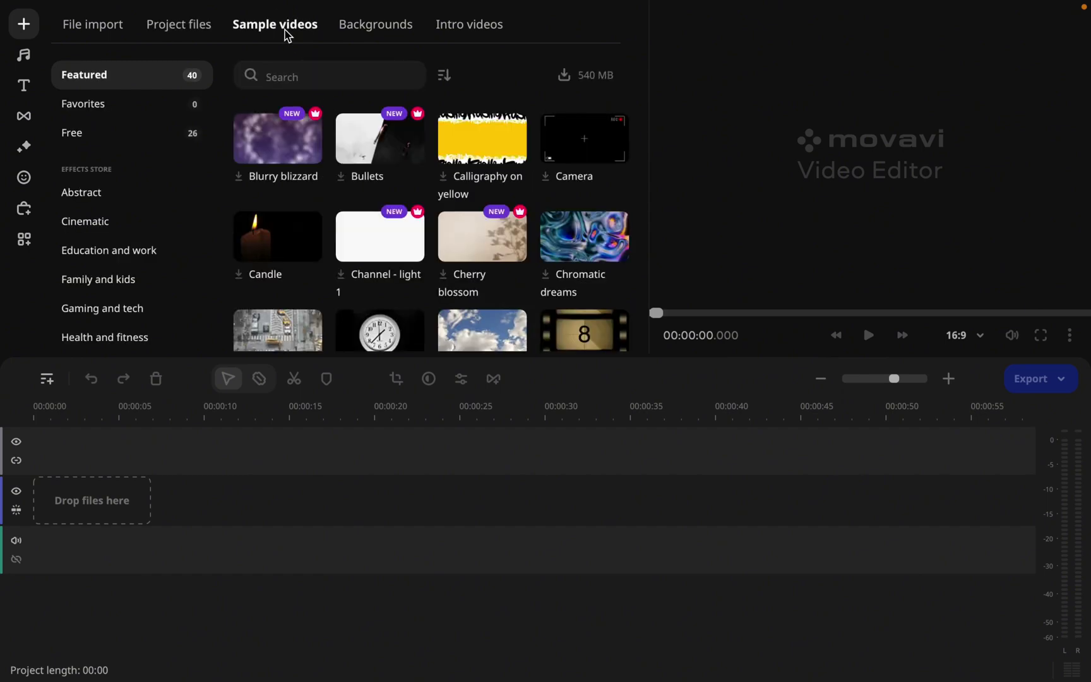
{"action": "scroll", "coordinate": [417, 211], "scroll_direction": "down", "scroll_amount": 3}
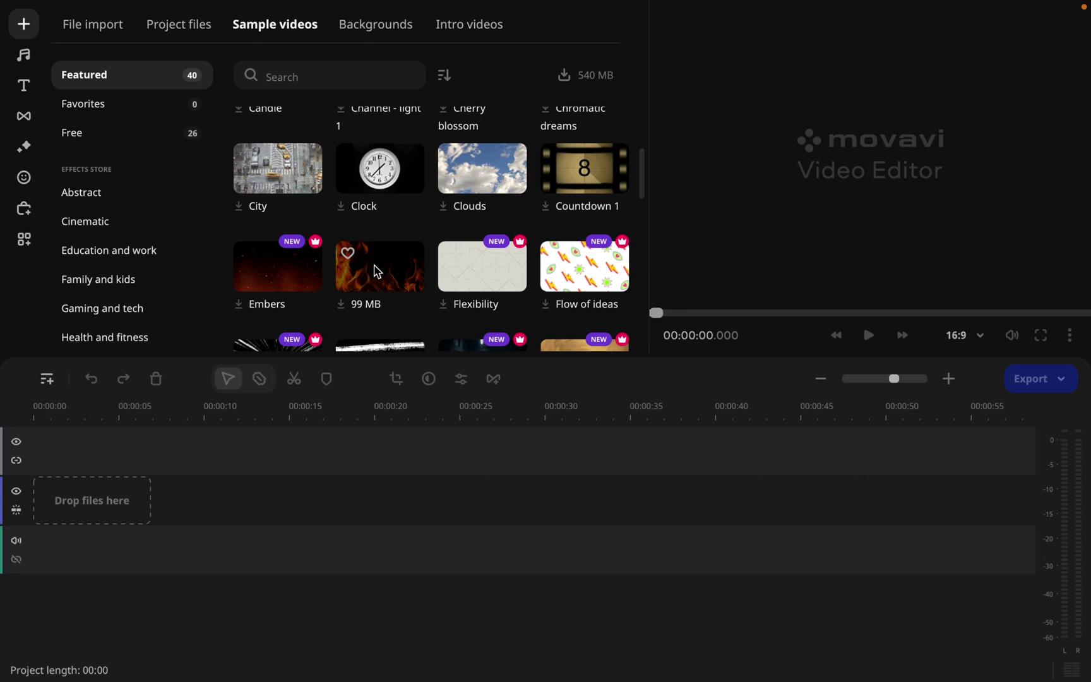
{"action": "scroll", "coordinate": [477, 188], "scroll_direction": "up", "scroll_amount": 1}
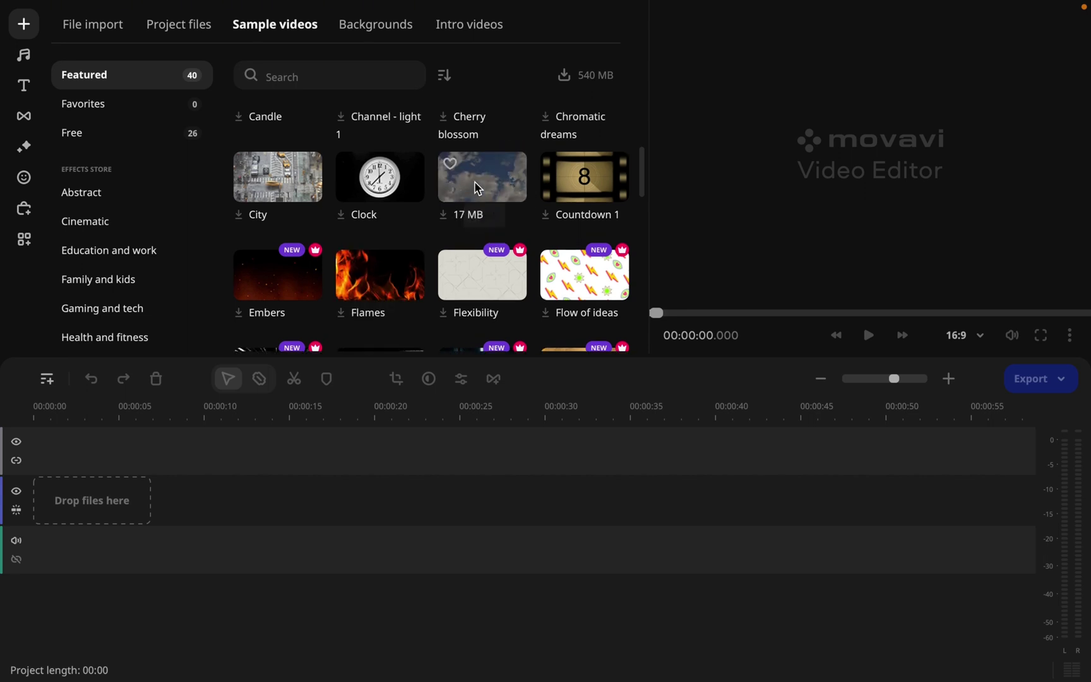
{"action": "scroll", "coordinate": [478, 187], "scroll_direction": "up", "scroll_amount": 1}
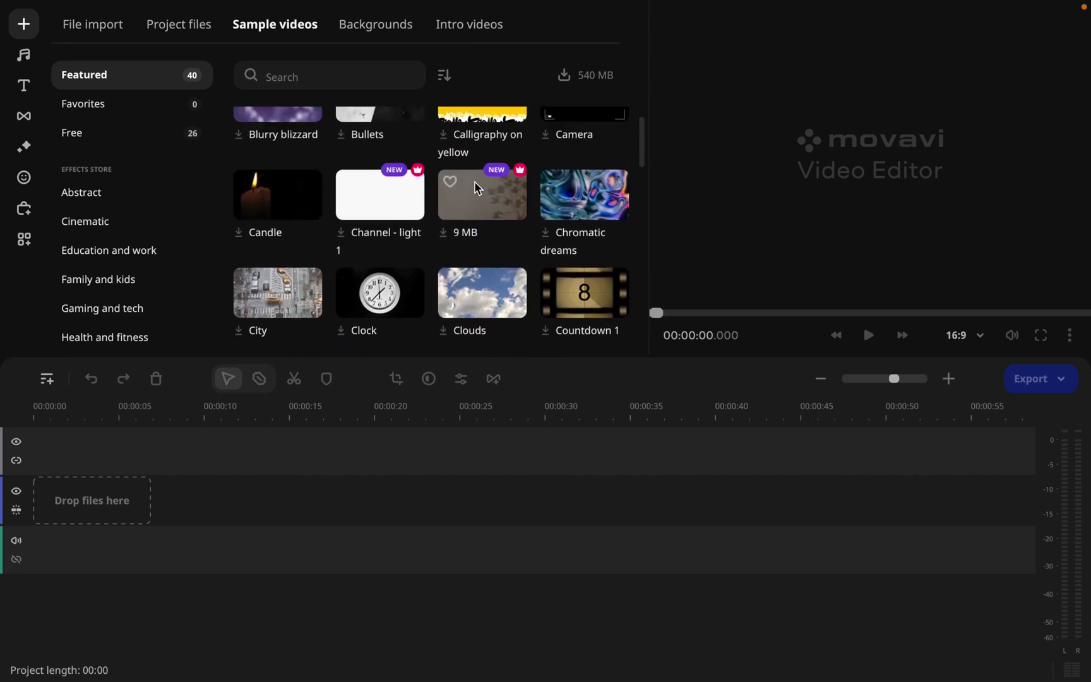
{"action": "scroll", "coordinate": [475, 183], "scroll_direction": "up", "scroll_amount": 1}
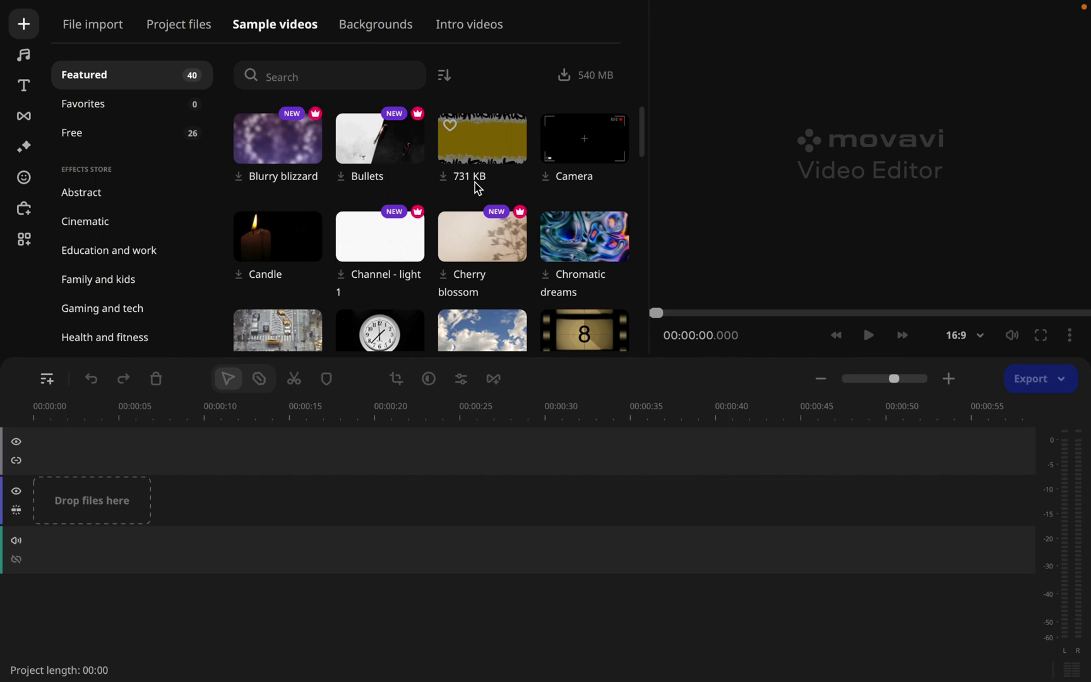
{"action": "scroll", "coordinate": [464, 284], "scroll_direction": "down", "scroll_amount": 2}
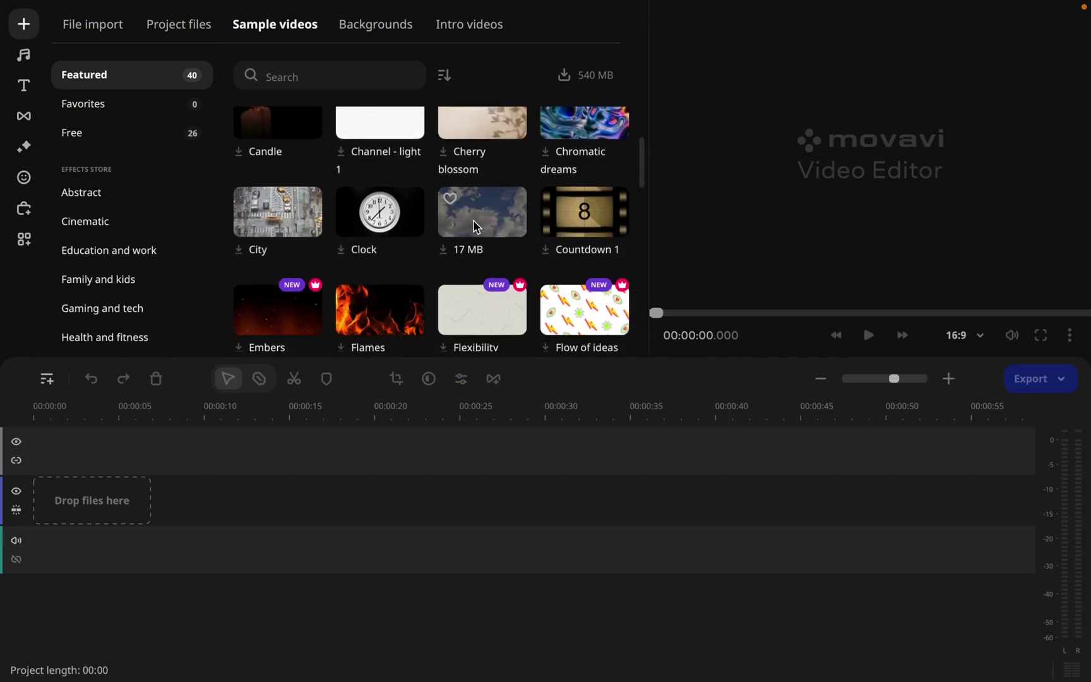
{"action": "left_click", "coordinate": [376, 28]}
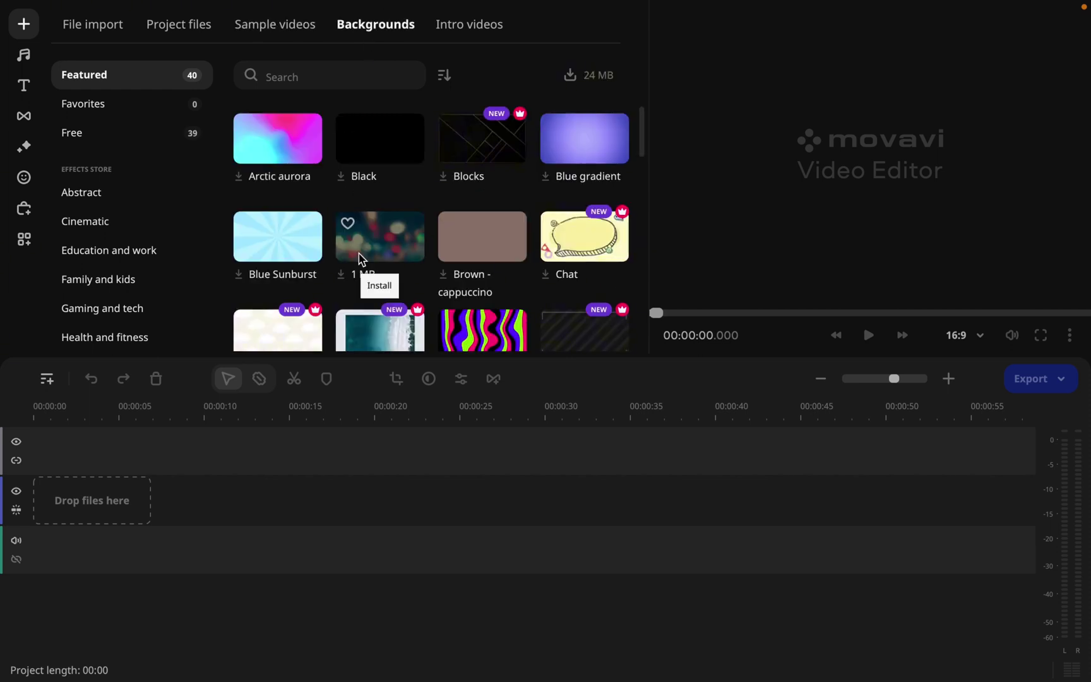
Look inside the 19-item Gaming and tech backgrounds category, then go back to the category list.
{"action": "scroll", "coordinate": [359, 258], "scroll_direction": "down", "scroll_amount": 10}
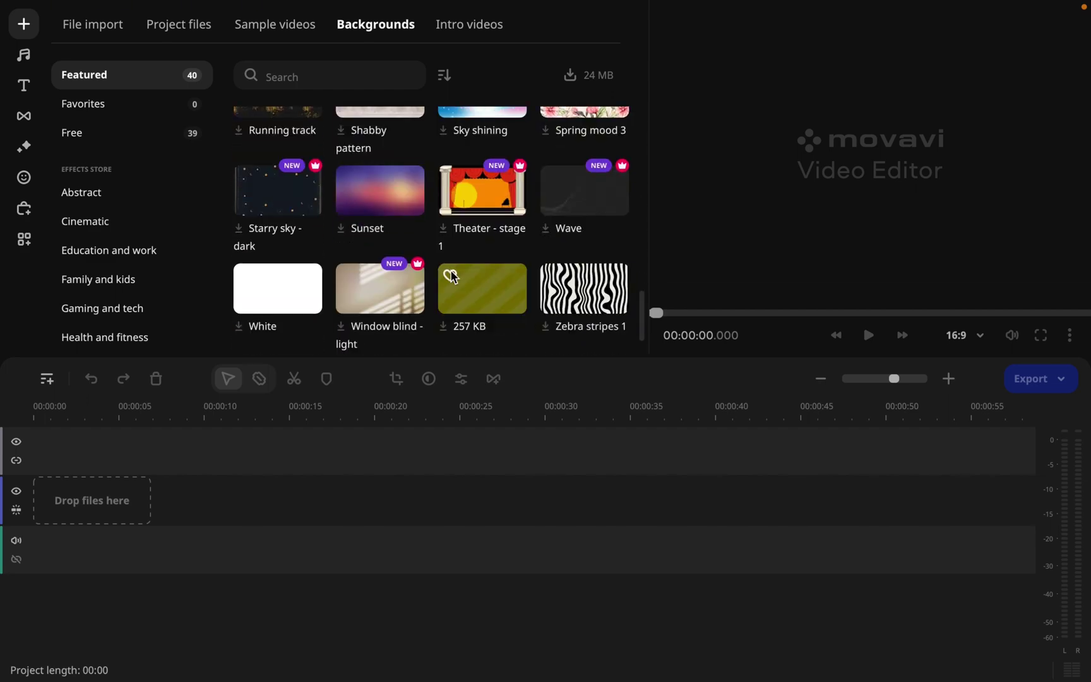
{"action": "scroll", "coordinate": [492, 215], "scroll_direction": "up", "scroll_amount": 3}
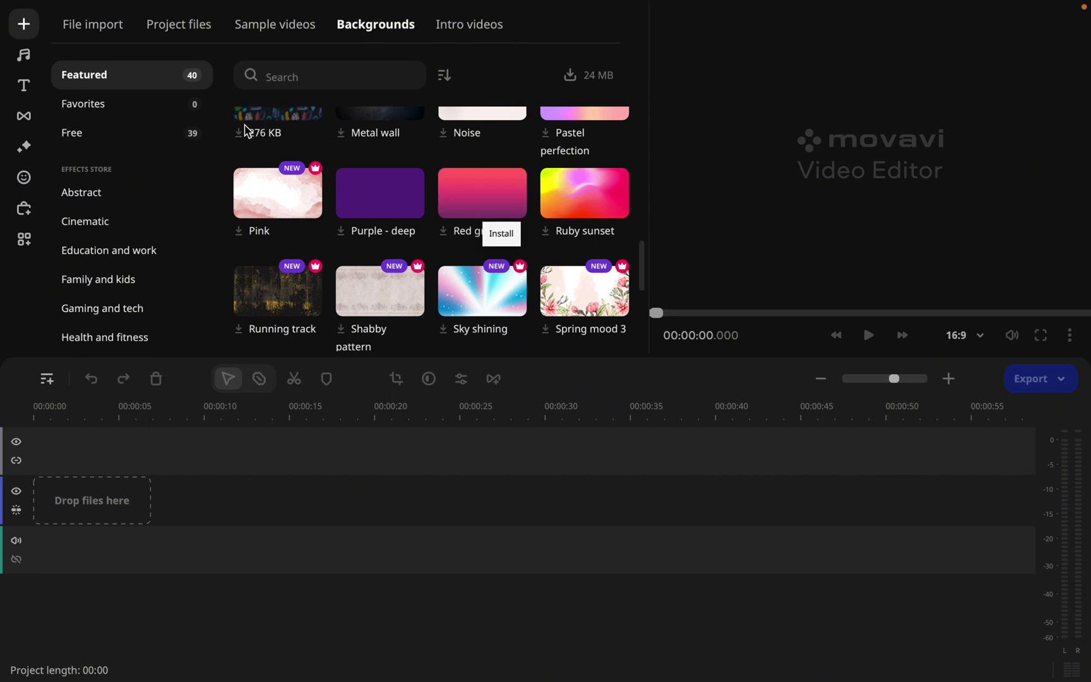
{"action": "scroll", "coordinate": [402, 264], "scroll_direction": "down", "scroll_amount": 3}
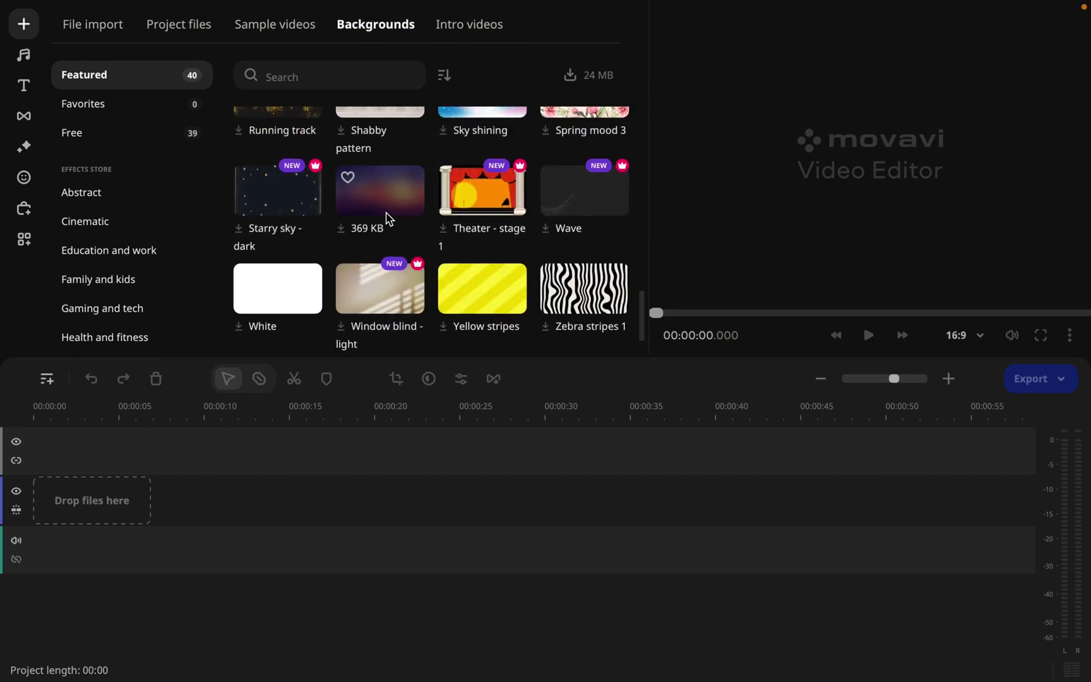
{"action": "scroll", "coordinate": [95, 252], "scroll_direction": "down", "scroll_amount": 4}
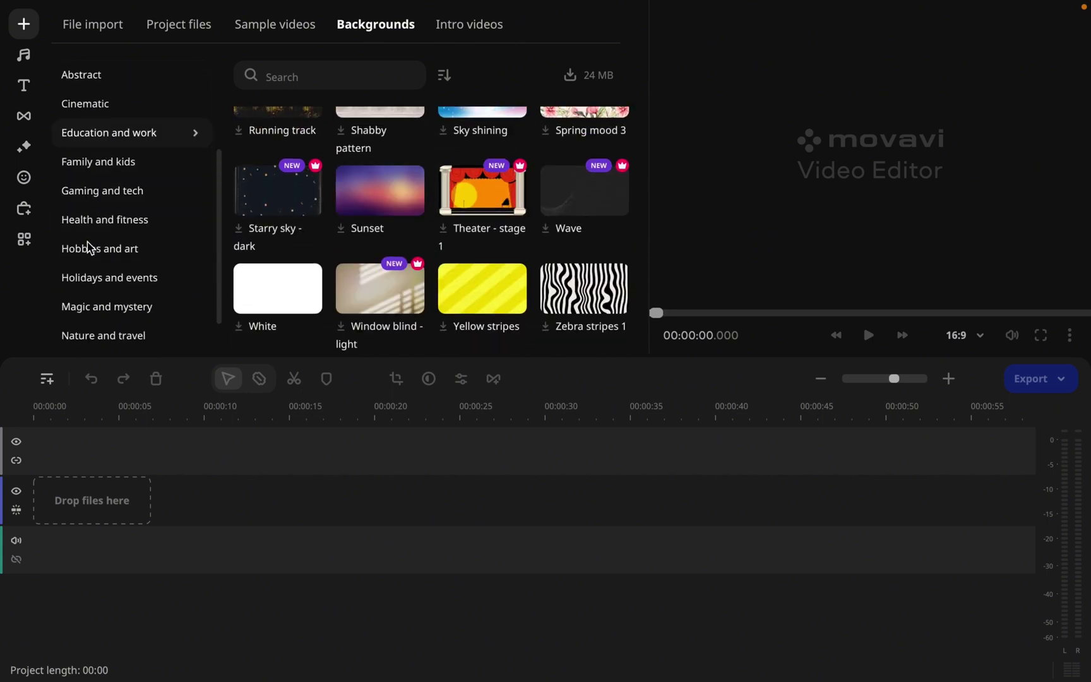
{"action": "scroll", "coordinate": [89, 246], "scroll_direction": "down", "scroll_amount": 1}
{"action": "left_click", "coordinate": [131, 155]}
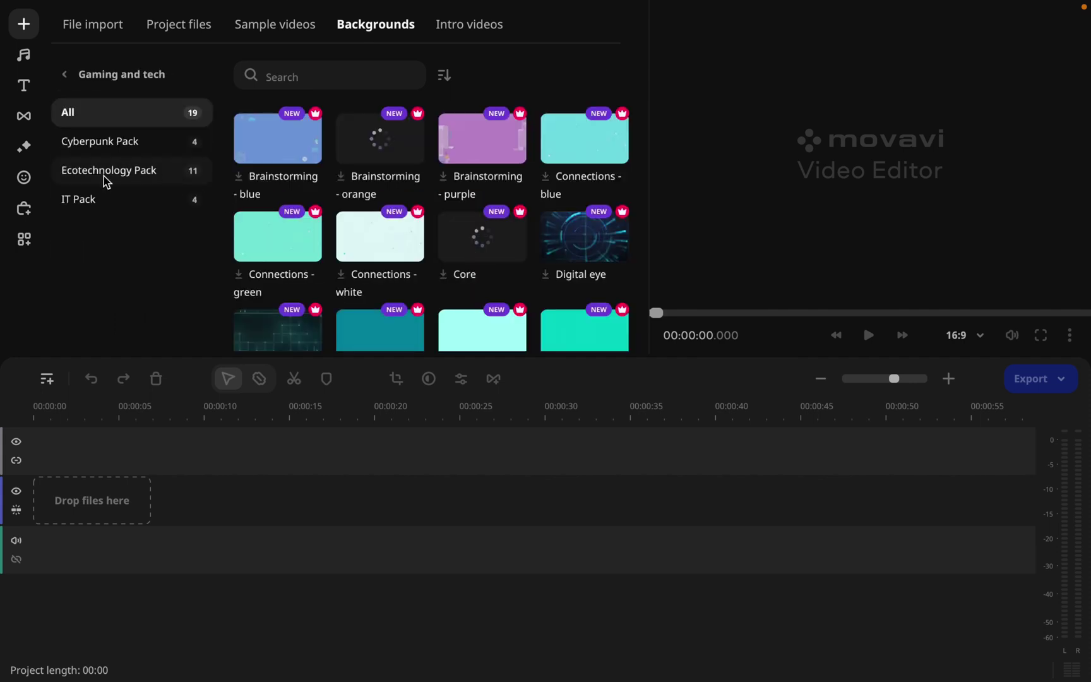
{"action": "left_click", "coordinate": [65, 76]}
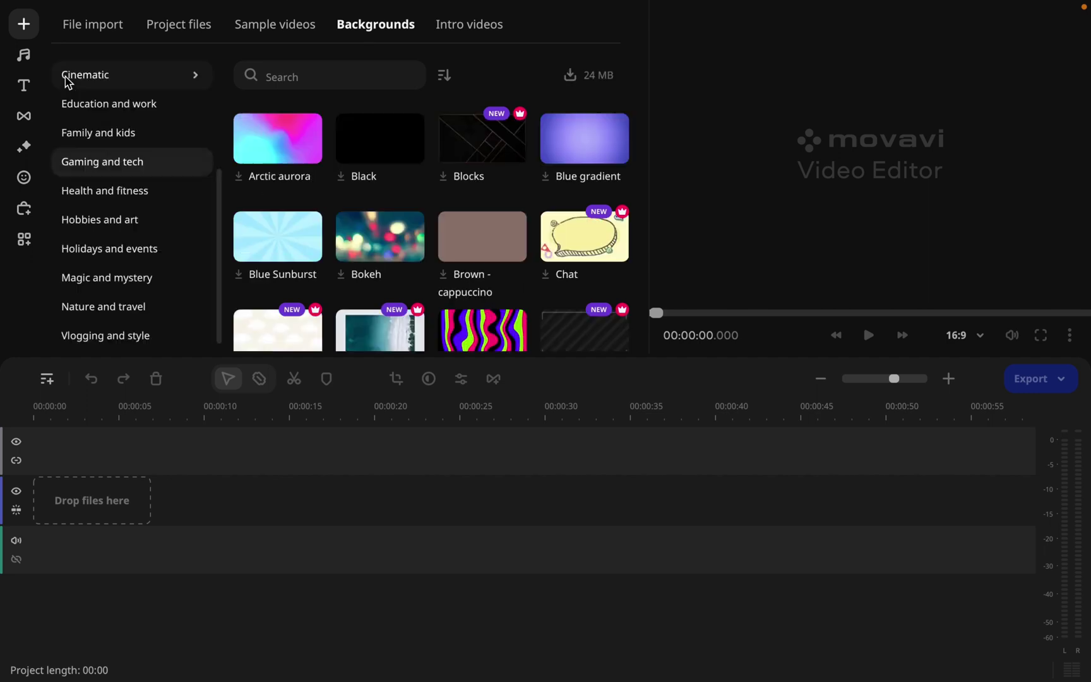
Browse the Intro videos library's featured intros, such as Graphite sphere and Party, and its categories.
{"action": "left_click", "coordinate": [474, 27]}
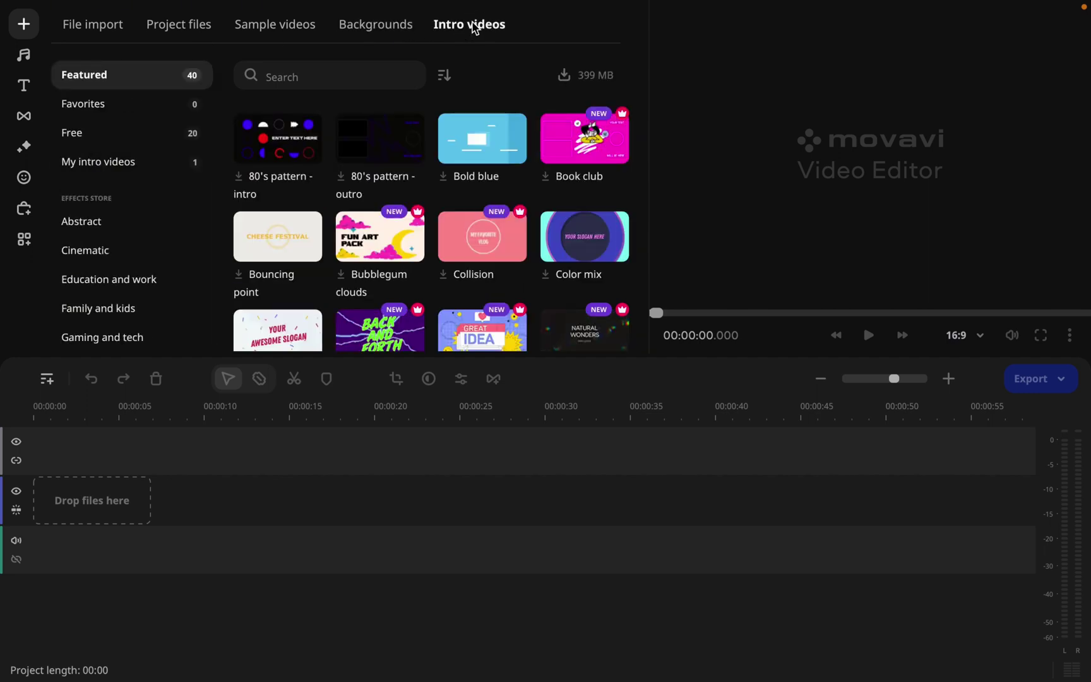
{"action": "scroll", "coordinate": [474, 224], "scroll_direction": "down", "scroll_amount": 1}
{"action": "scroll", "coordinate": [475, 228], "scroll_direction": "up", "scroll_amount": 1}
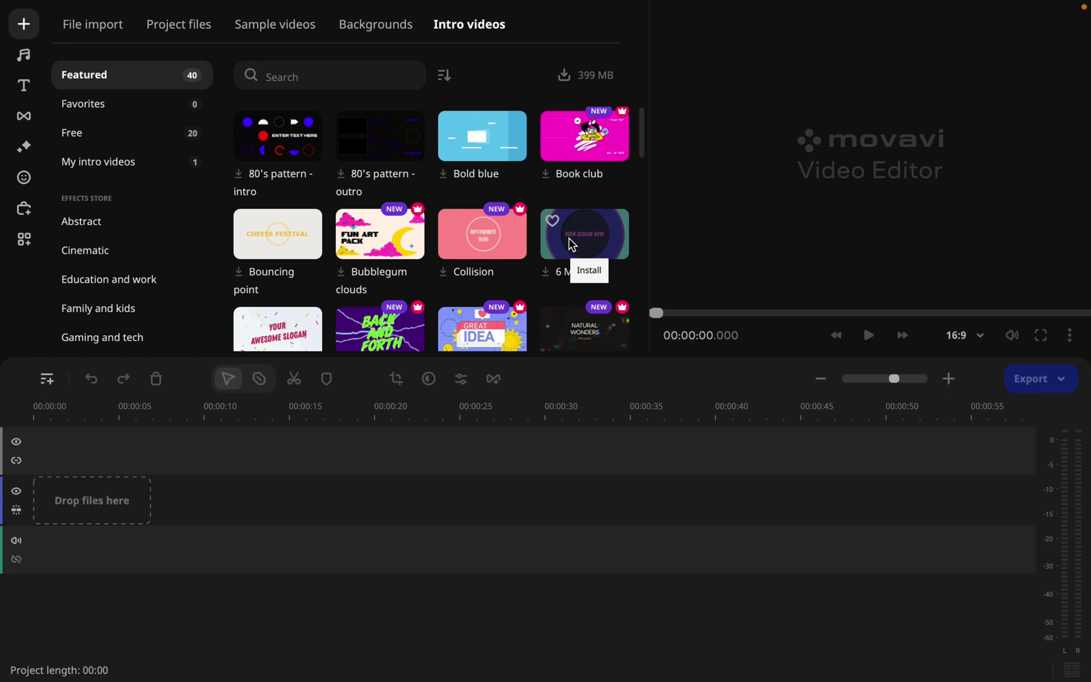
{"action": "scroll", "coordinate": [572, 244], "scroll_direction": "down", "scroll_amount": 8}
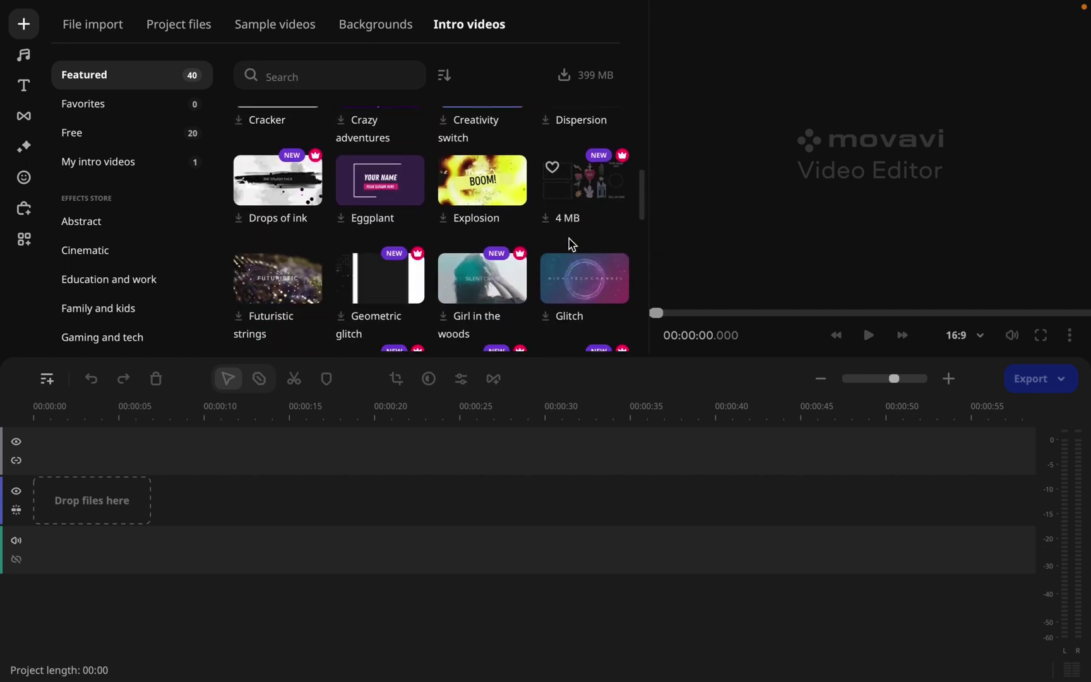
{"action": "scroll", "coordinate": [571, 244], "scroll_direction": "down", "scroll_amount": 7}
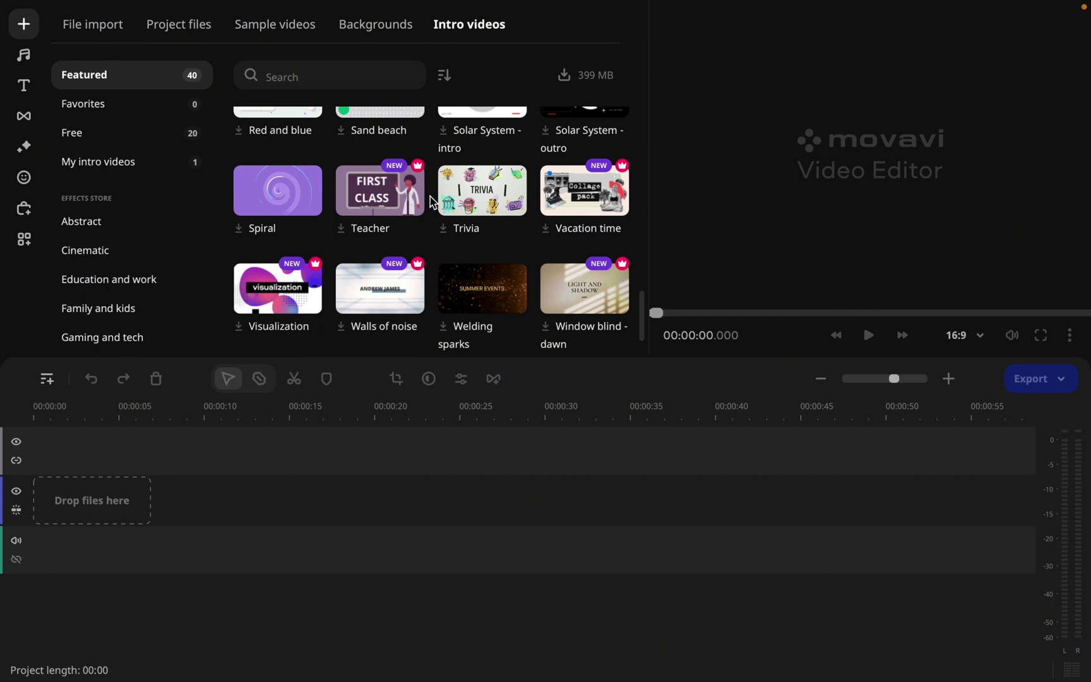
{"action": "scroll", "coordinate": [420, 201], "scroll_direction": "up", "scroll_amount": 8}
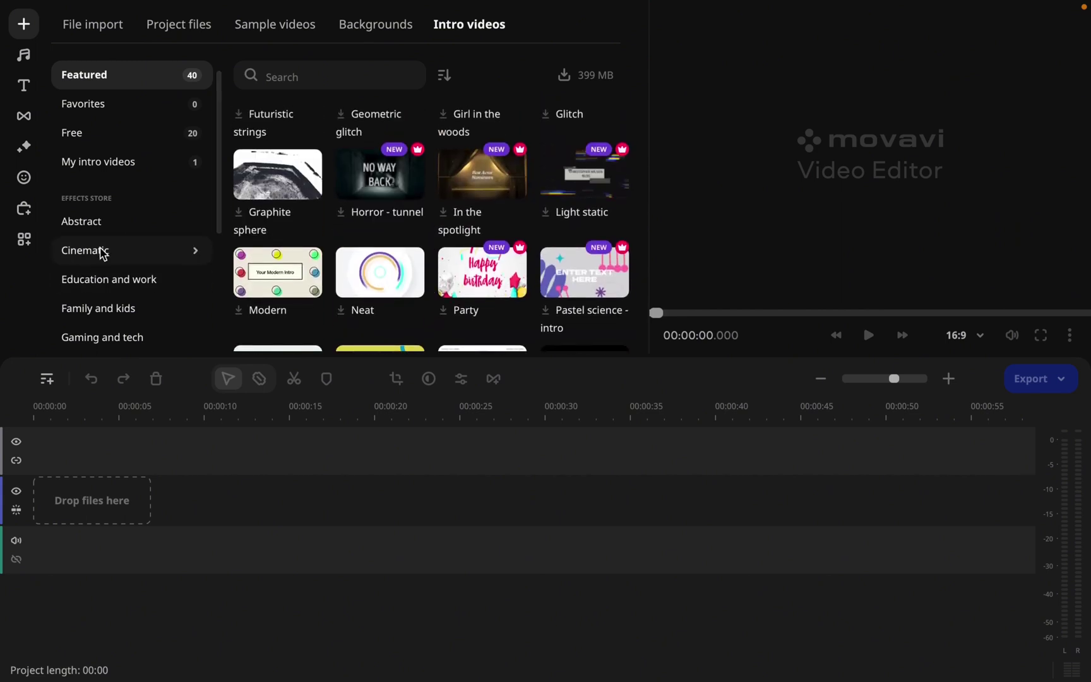
{"action": "scroll", "coordinate": [102, 253], "scroll_direction": "down", "scroll_amount": 3}
{"action": "left_click", "coordinate": [104, 202]}
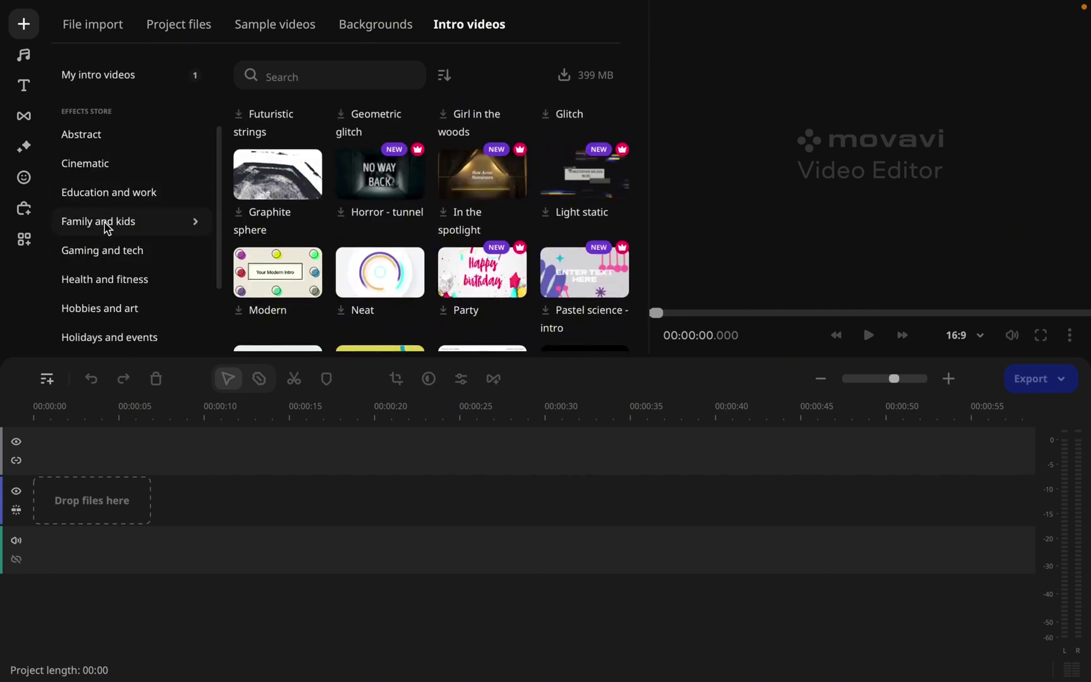
{"action": "scroll", "coordinate": [107, 228], "scroll_direction": "down", "scroll_amount": 3}
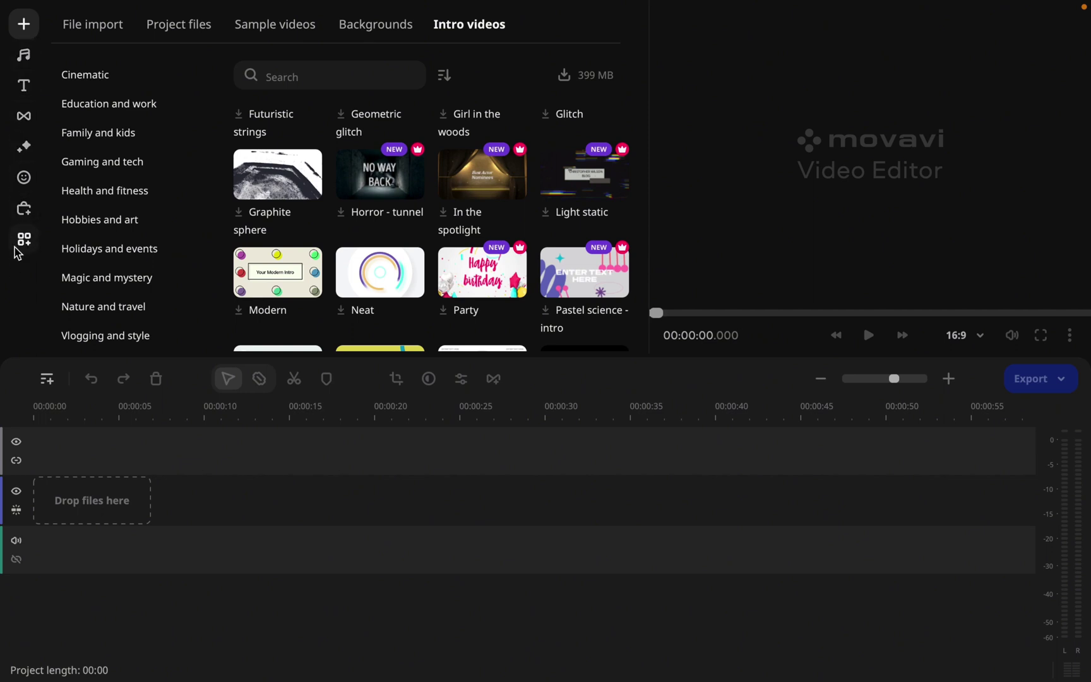
{"action": "left_click", "coordinate": [26, 57]}
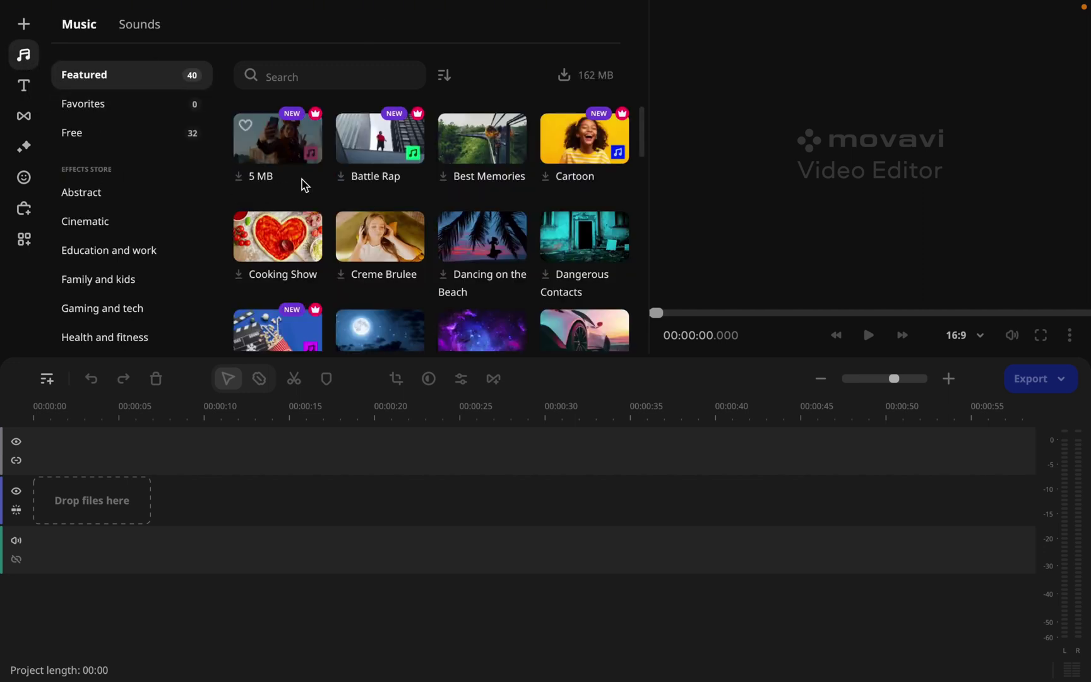
{"action": "scroll", "coordinate": [91, 244], "scroll_direction": "down", "scroll_amount": 2}
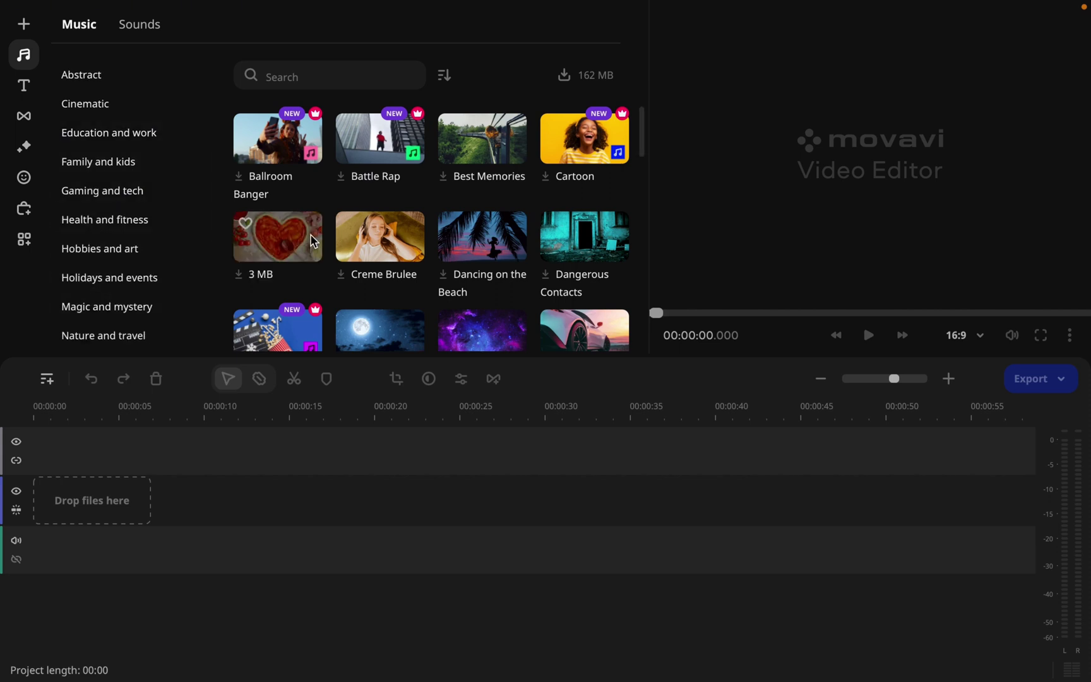
{"action": "scroll", "coordinate": [312, 241], "scroll_direction": "down", "scroll_amount": 3}
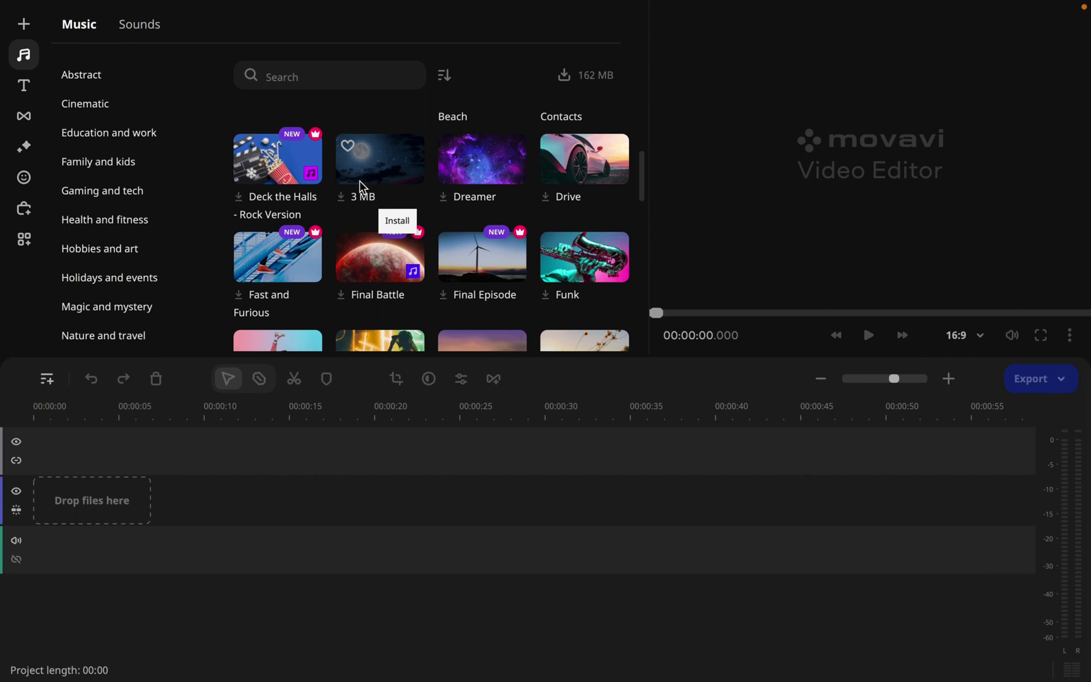
{"action": "scroll", "coordinate": [433, 259], "scroll_direction": "down", "scroll_amount": 6}
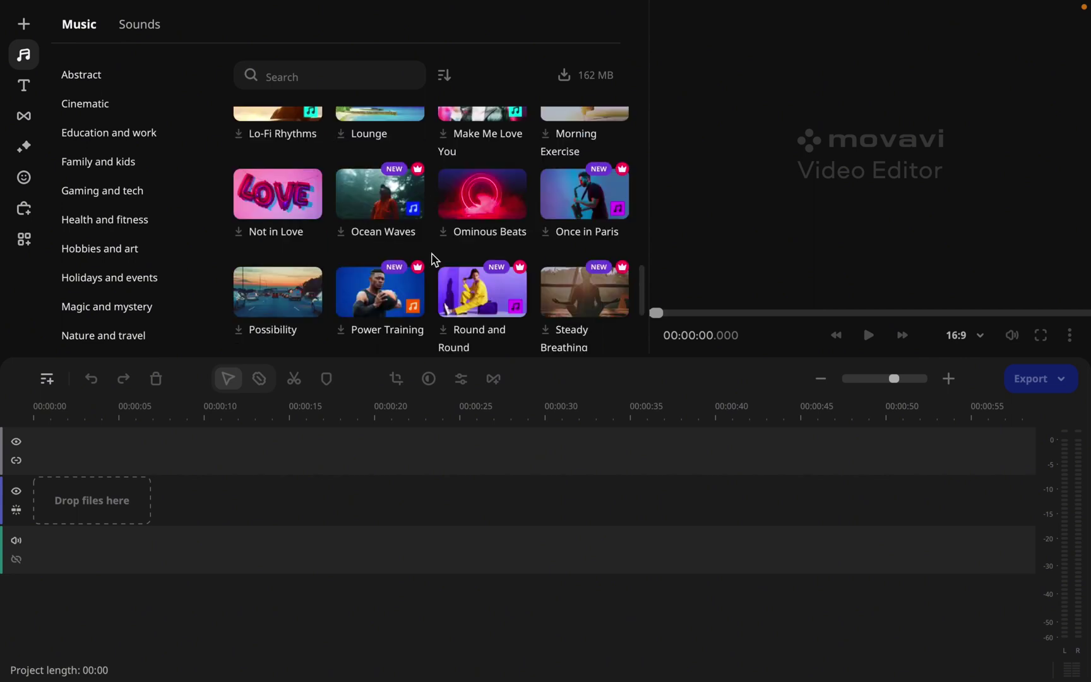
{"action": "scroll", "coordinate": [433, 259], "scroll_direction": "down", "scroll_amount": 1}
{"action": "scroll", "coordinate": [433, 259], "scroll_direction": "down", "scroll_amount": 2}
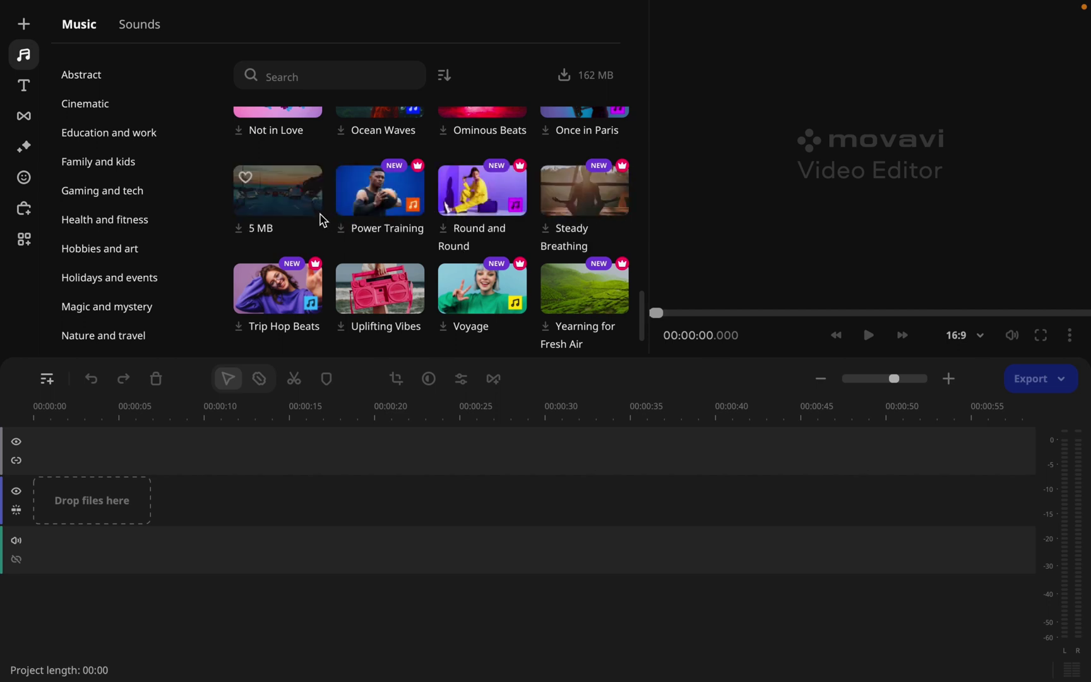
{"action": "scroll", "coordinate": [81, 234], "scroll_direction": "down", "scroll_amount": 1}
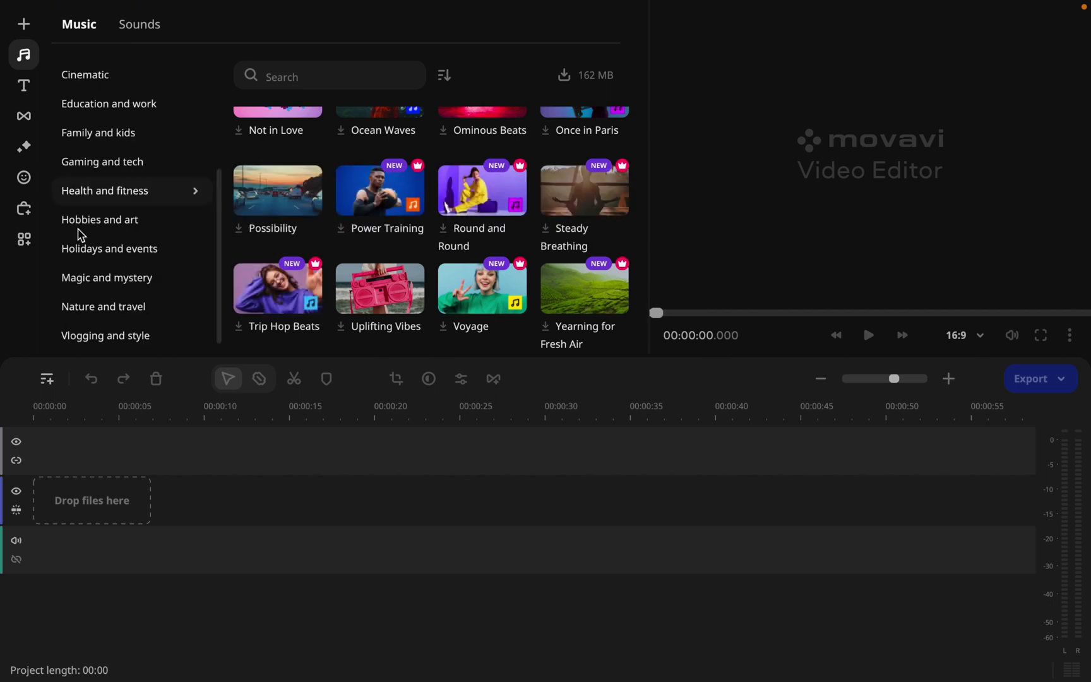
{"action": "scroll", "coordinate": [111, 240], "scroll_direction": "up", "scroll_amount": 3}
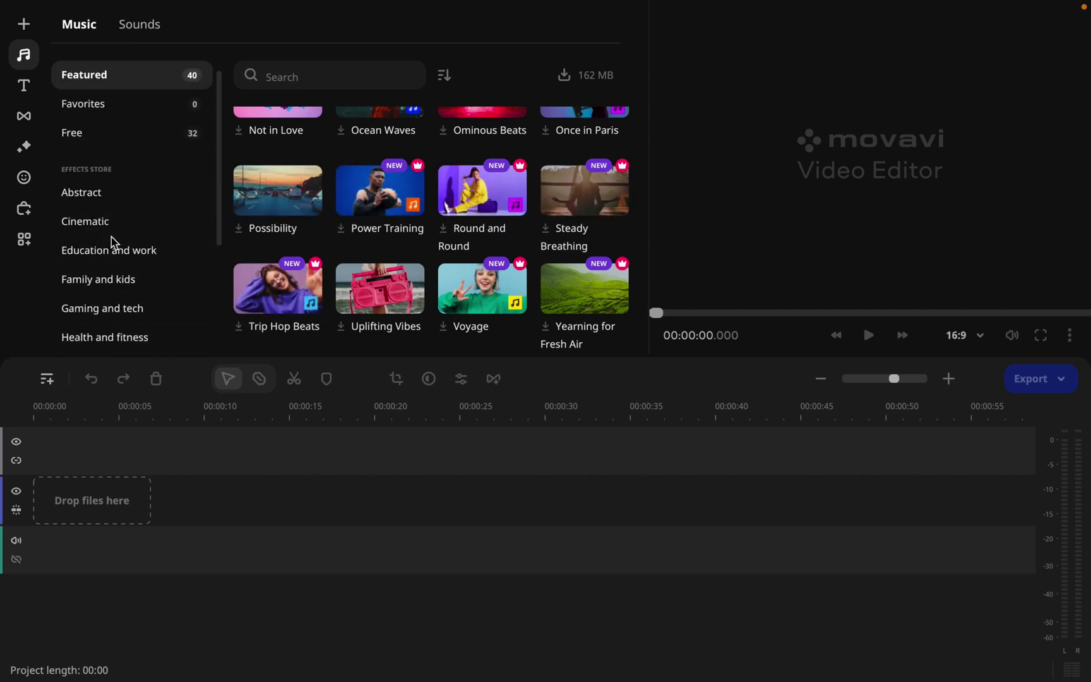
In Titles › Holidays and events, view Birthday Party, Birthday, Advent Calendar, then Festive Magic packs.
{"action": "left_click", "coordinate": [23, 88]}
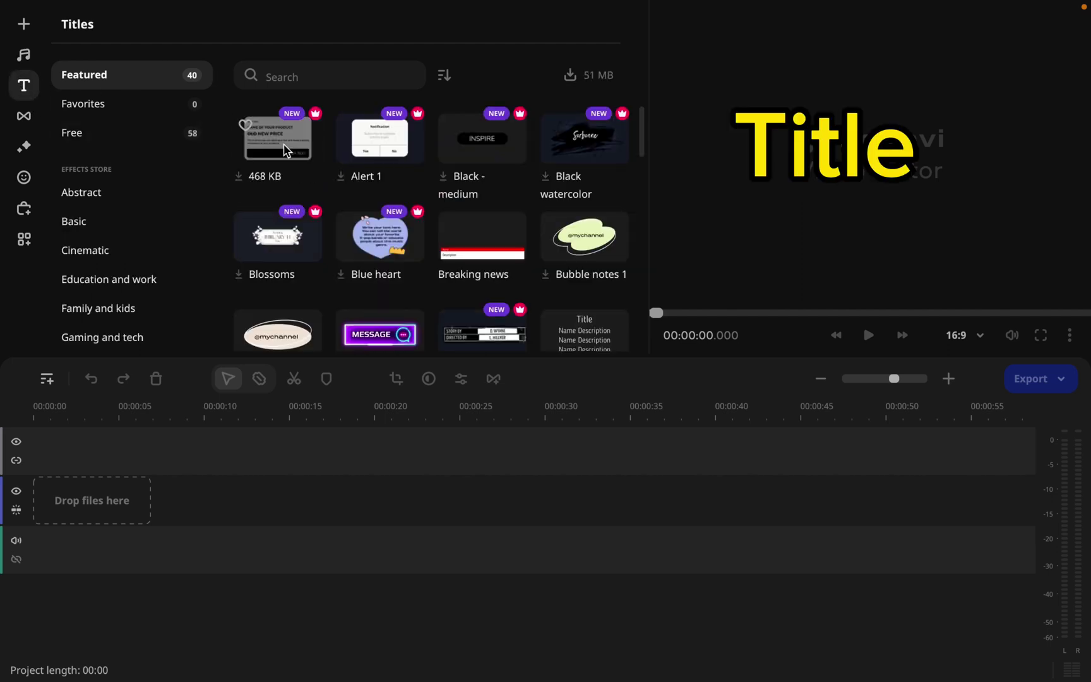
{"action": "scroll", "coordinate": [142, 282], "scroll_direction": "down", "scroll_amount": 3}
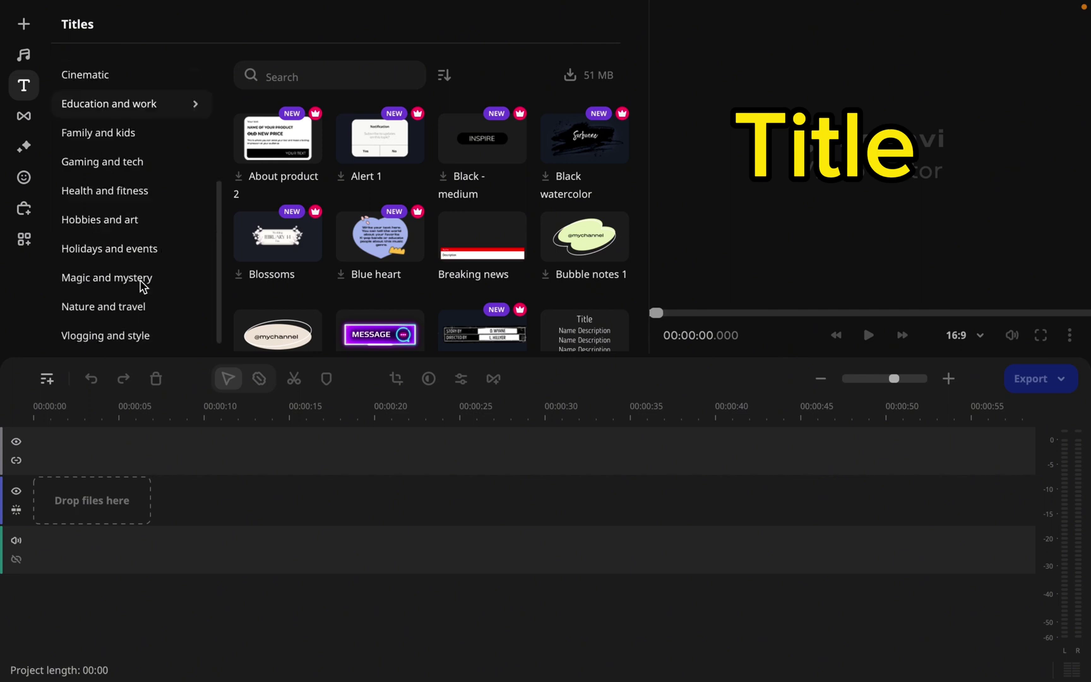
{"action": "left_click", "coordinate": [120, 255]}
{"action": "left_click", "coordinate": [119, 206]}
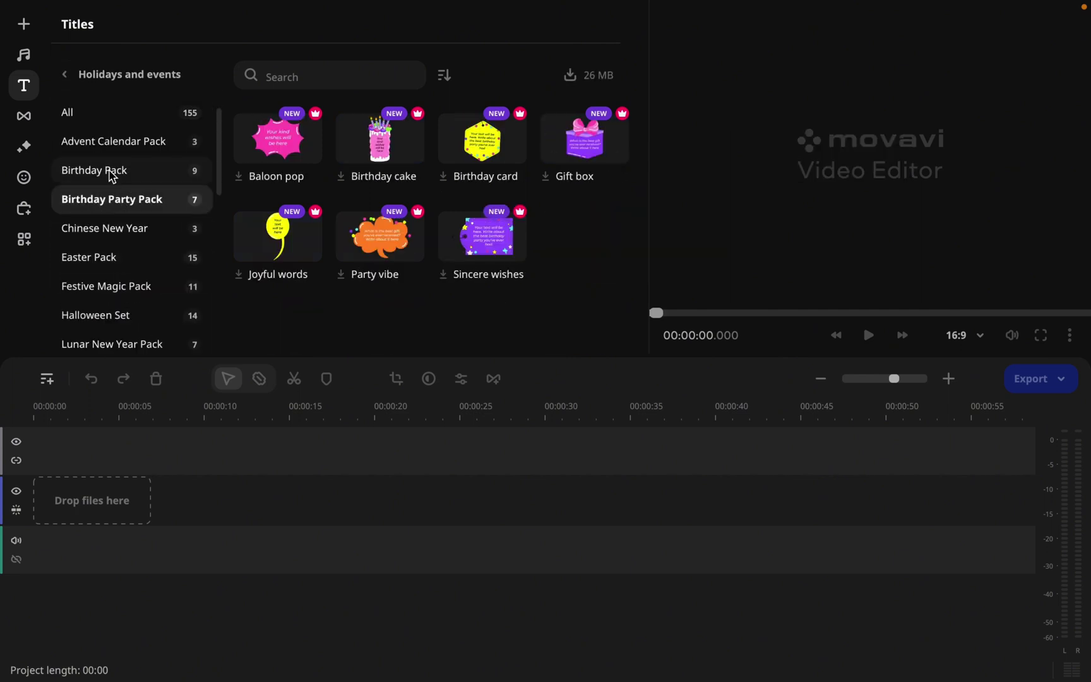
{"action": "left_click", "coordinate": [112, 176]}
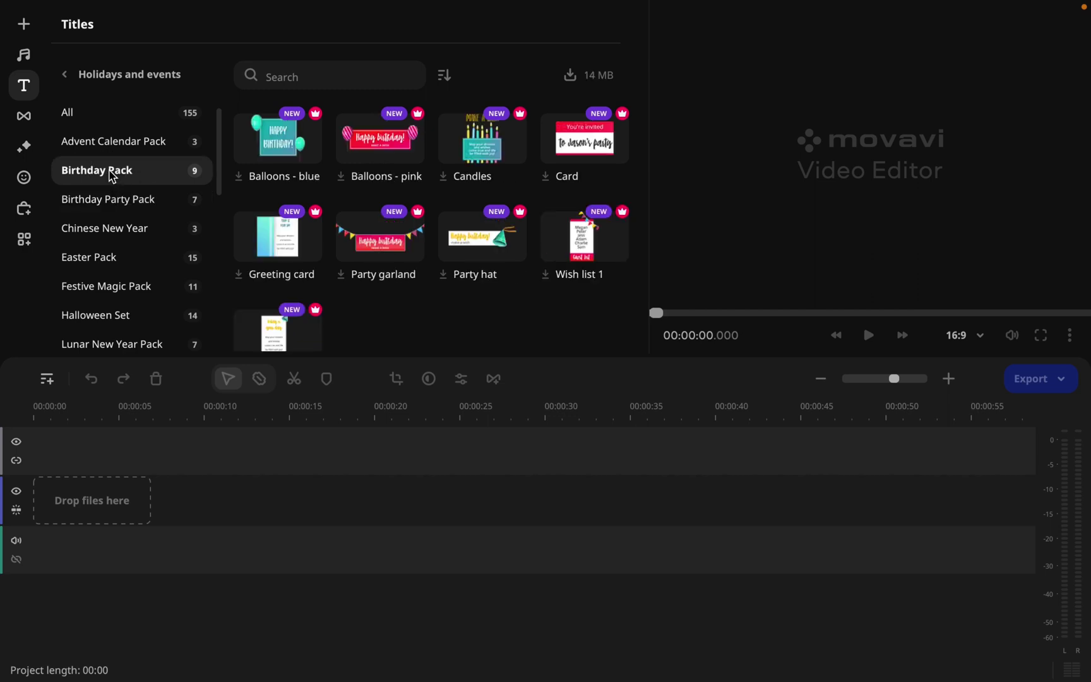
{"action": "left_click", "coordinate": [114, 149]}
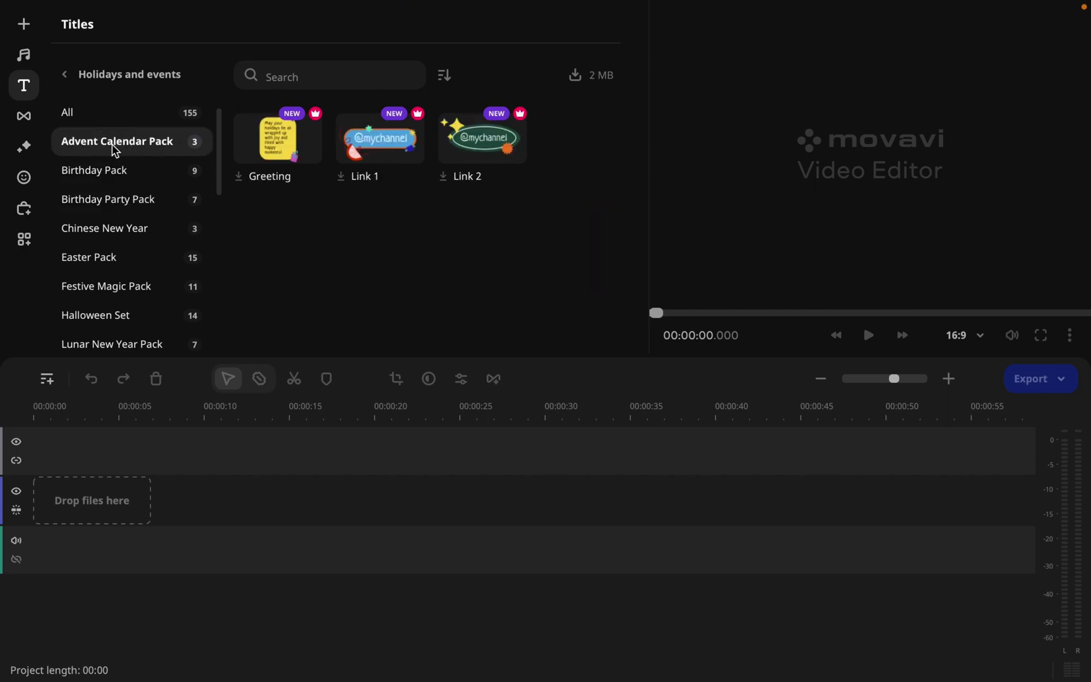
{"action": "left_click", "coordinate": [112, 292]}
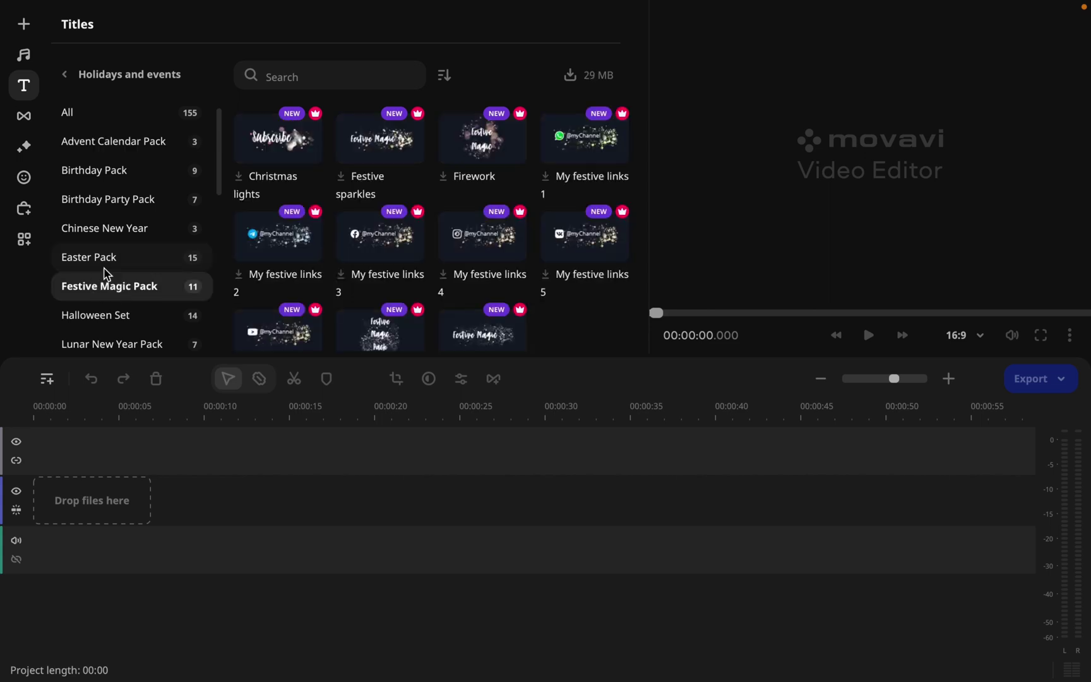
{"action": "scroll", "coordinate": [106, 274], "scroll_direction": "down", "scroll_amount": 3}
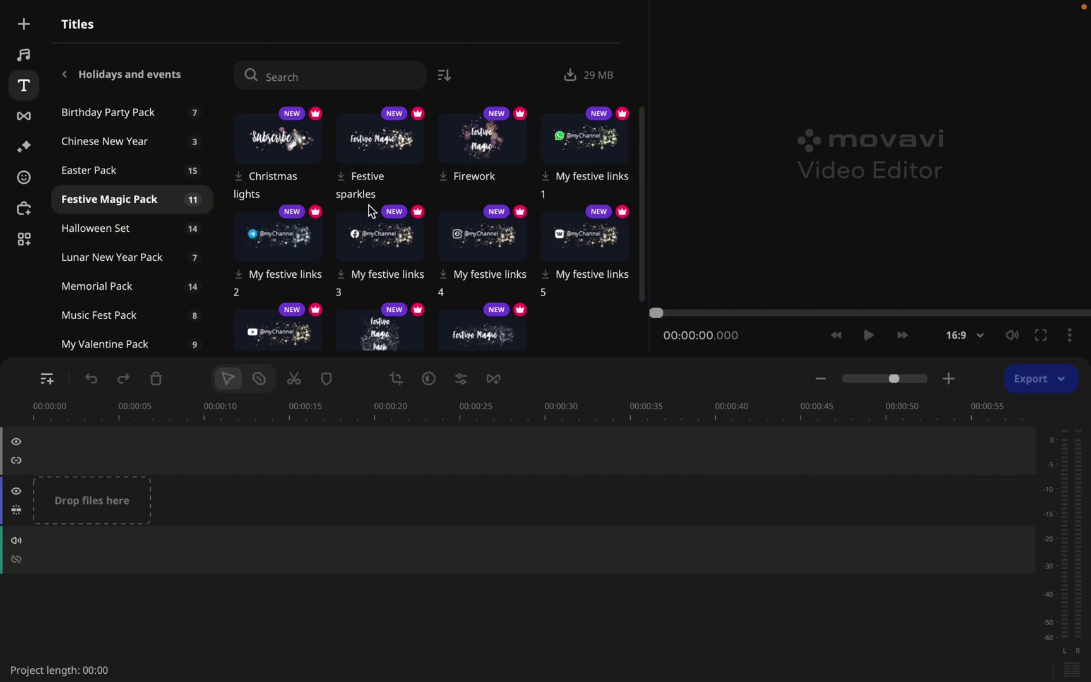
Scroll the Featured transitions, then show the 62 Health and fitness transitions like Collage.
{"action": "left_click", "coordinate": [24, 117]}
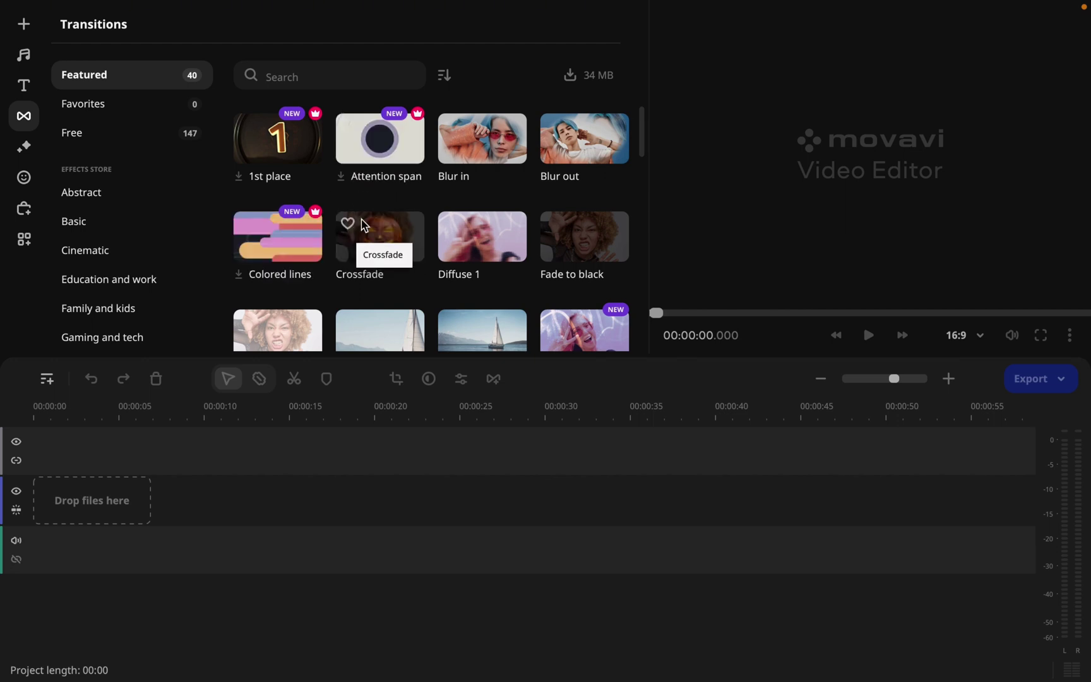
{"action": "scroll", "coordinate": [366, 228], "scroll_direction": "down", "scroll_amount": 8}
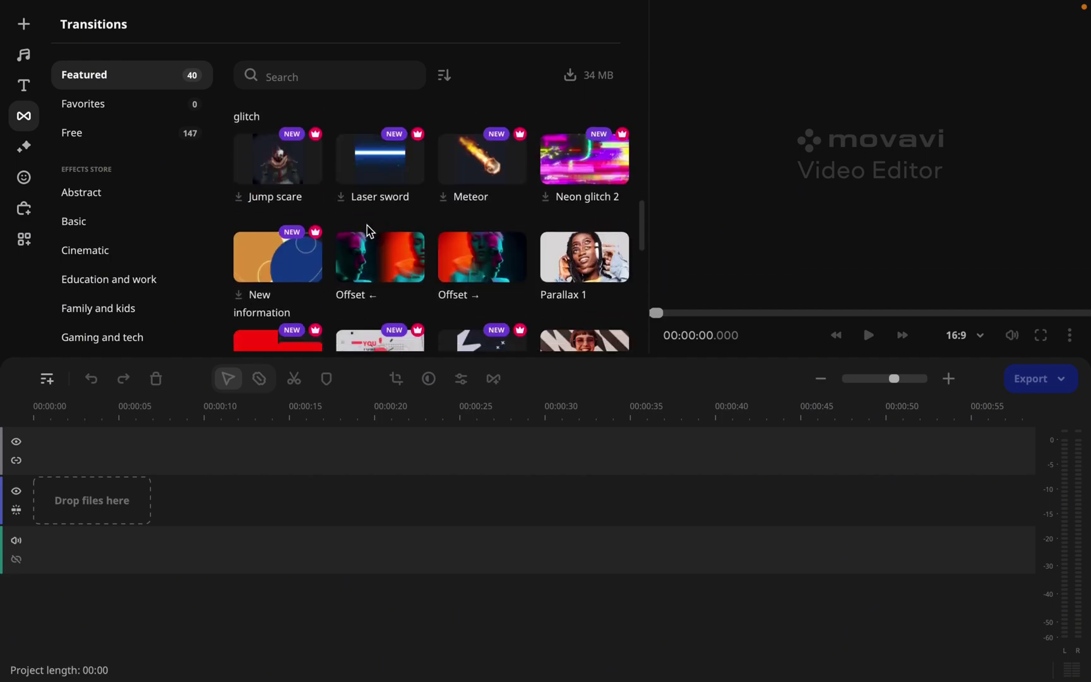
{"action": "scroll", "coordinate": [369, 230], "scroll_direction": "down", "scroll_amount": 10}
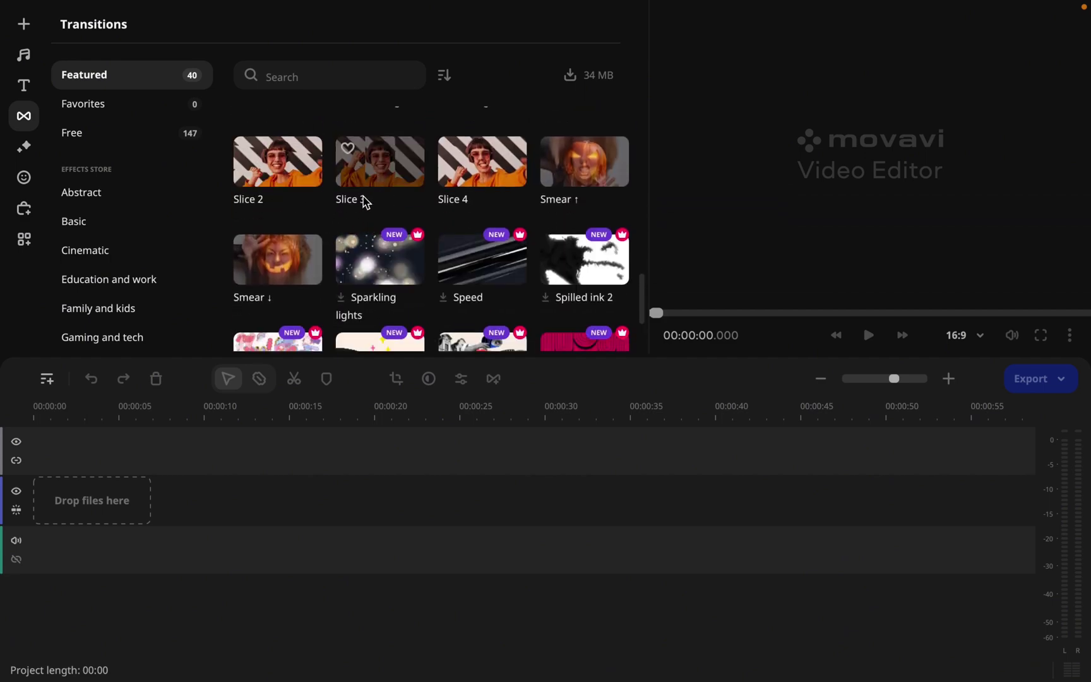
{"action": "scroll", "coordinate": [375, 351], "scroll_direction": "down", "scroll_amount": 2}
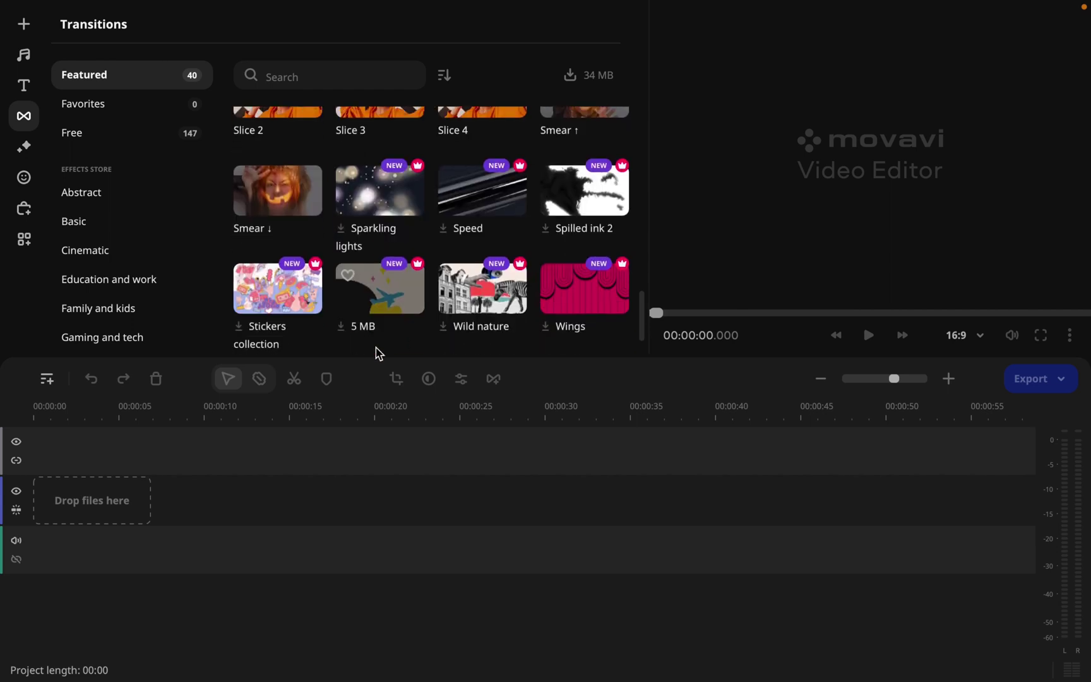
{"action": "scroll", "coordinate": [122, 256], "scroll_direction": "down", "scroll_amount": 5}
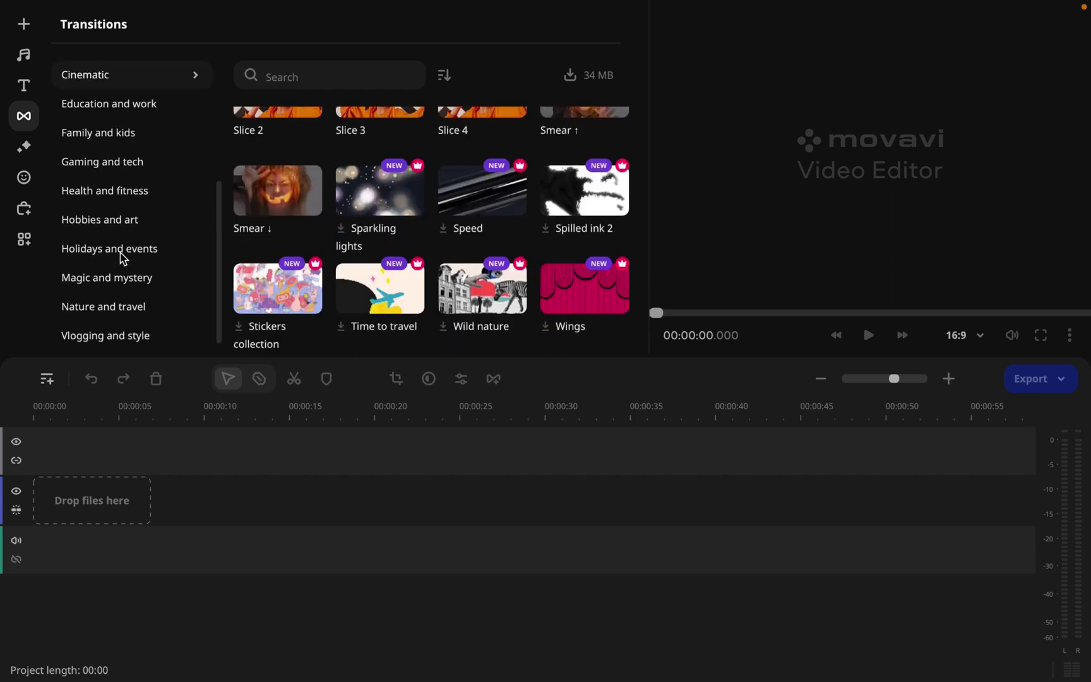
{"action": "left_click", "coordinate": [101, 189]}
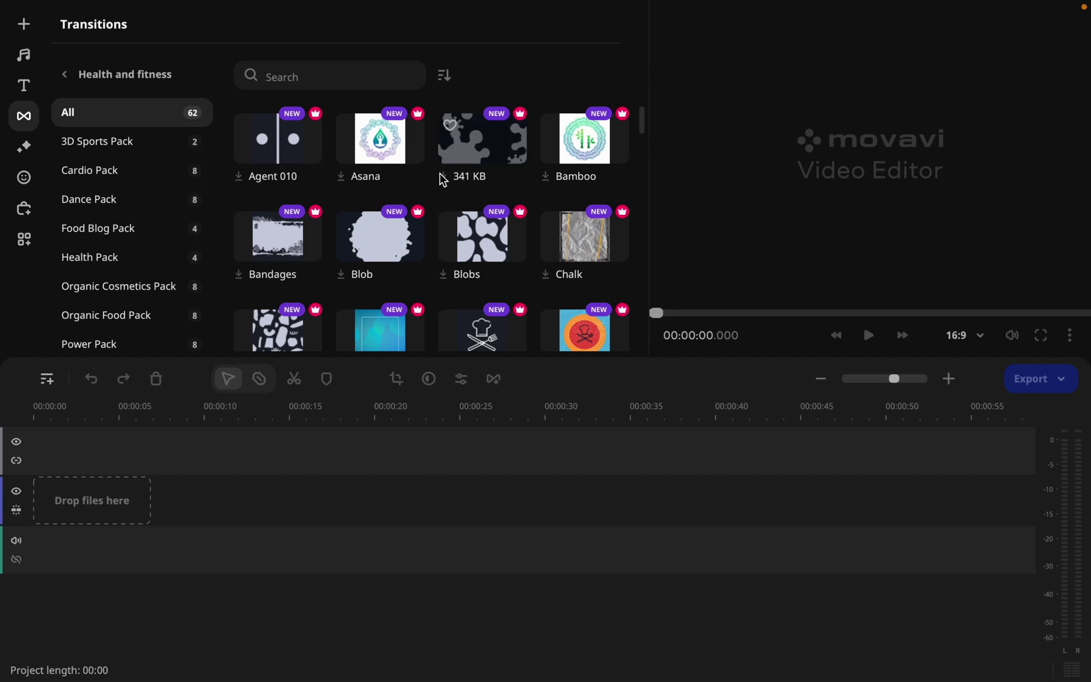
{"action": "scroll", "coordinate": [404, 208], "scroll_direction": "down", "scroll_amount": 3}
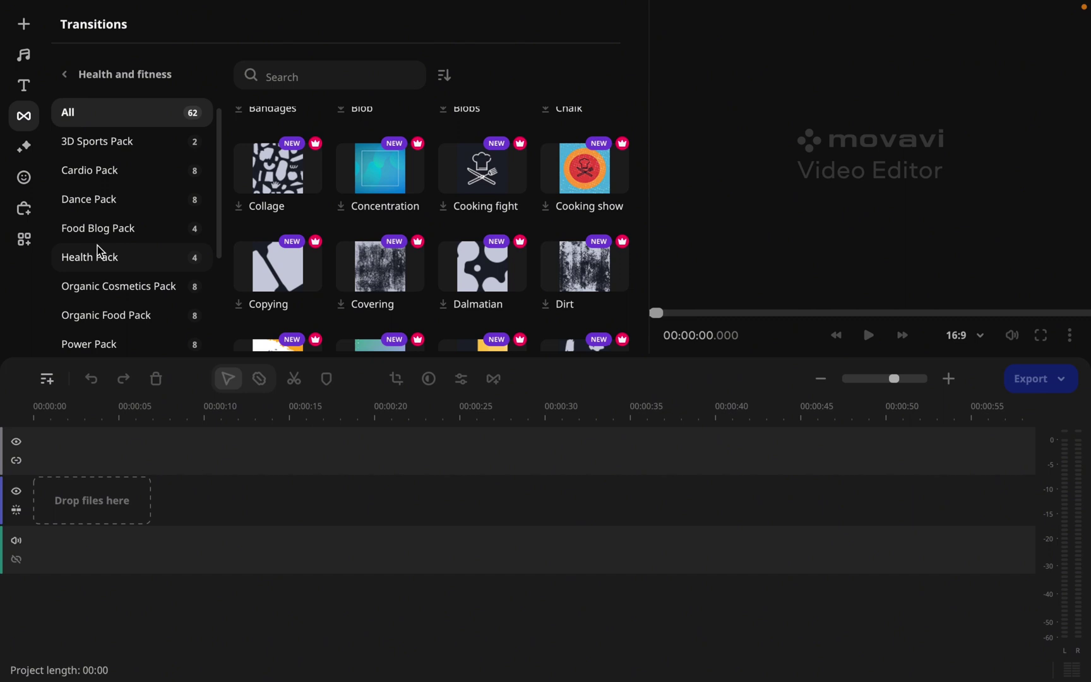
Open Filters and scroll through the 35 Featured filters, such as Sharpen - high, Vermeer and VHS.
{"action": "left_click", "coordinate": [24, 150]}
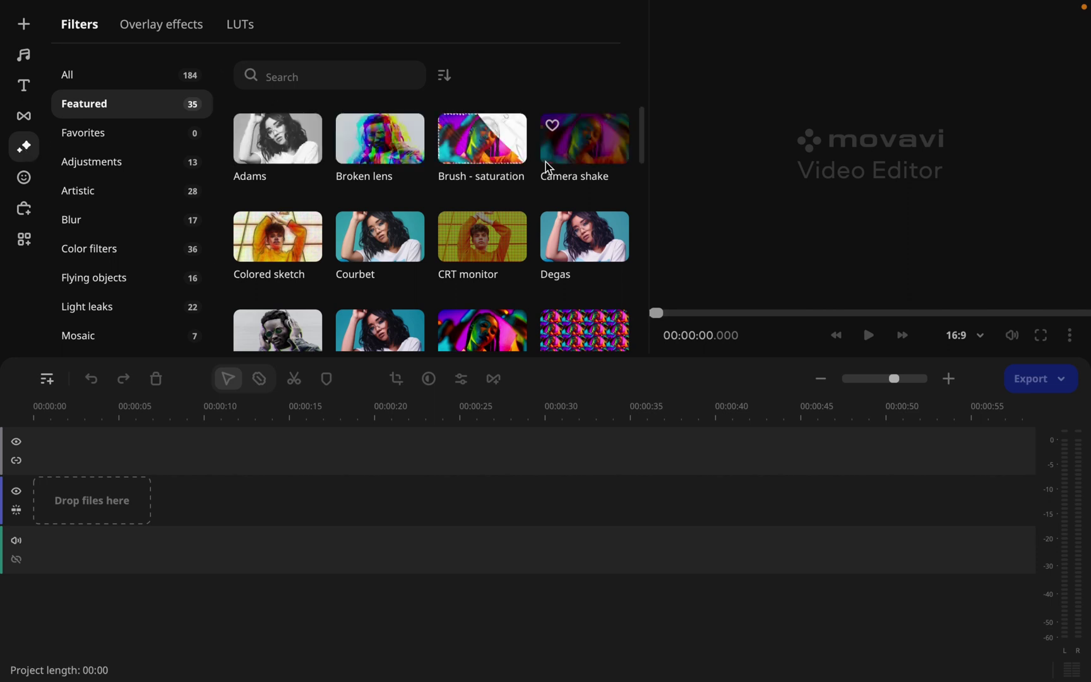
{"action": "scroll", "coordinate": [514, 224], "scroll_direction": "down", "scroll_amount": 4}
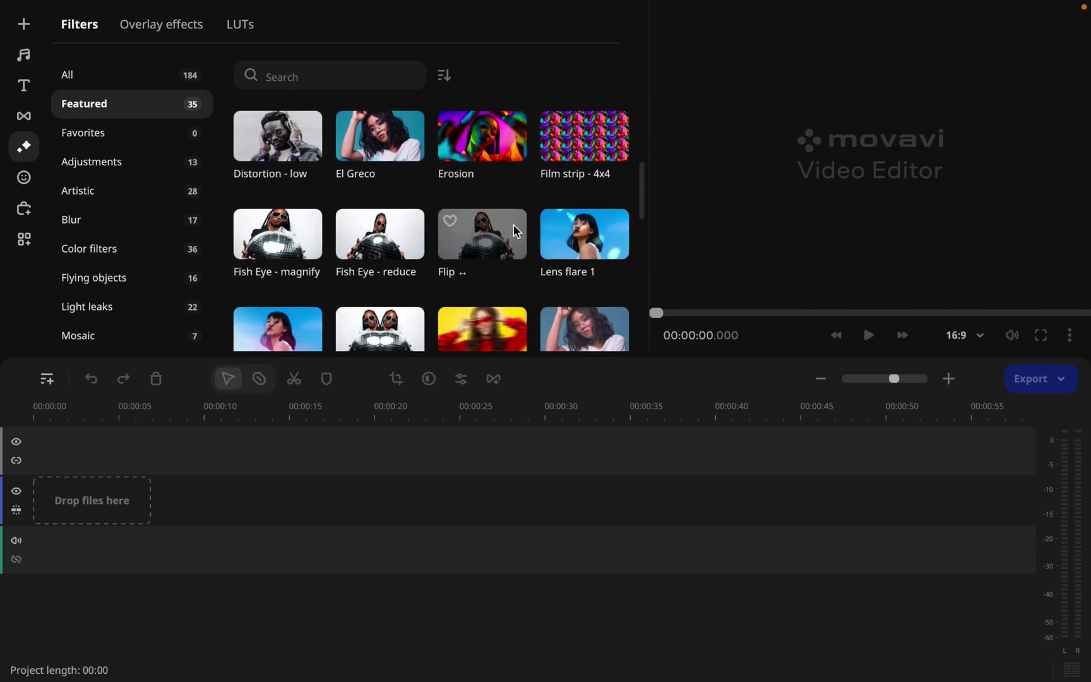
{"action": "scroll", "coordinate": [513, 231], "scroll_direction": "down", "scroll_amount": 4}
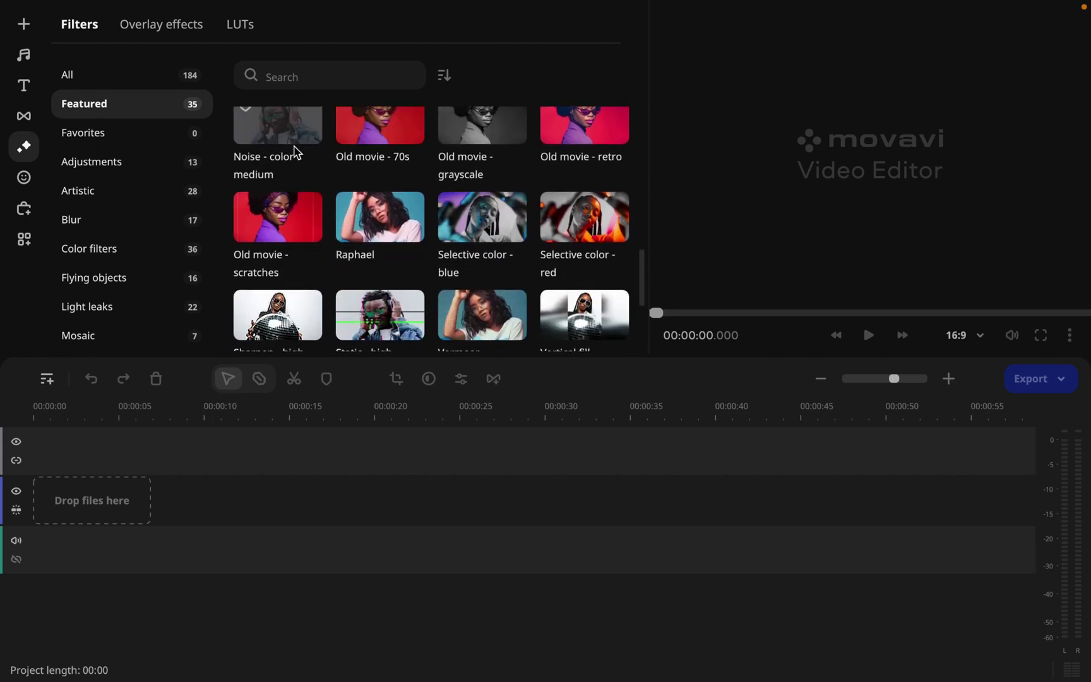
{"action": "scroll", "coordinate": [449, 155], "scroll_direction": "down", "scroll_amount": 1}
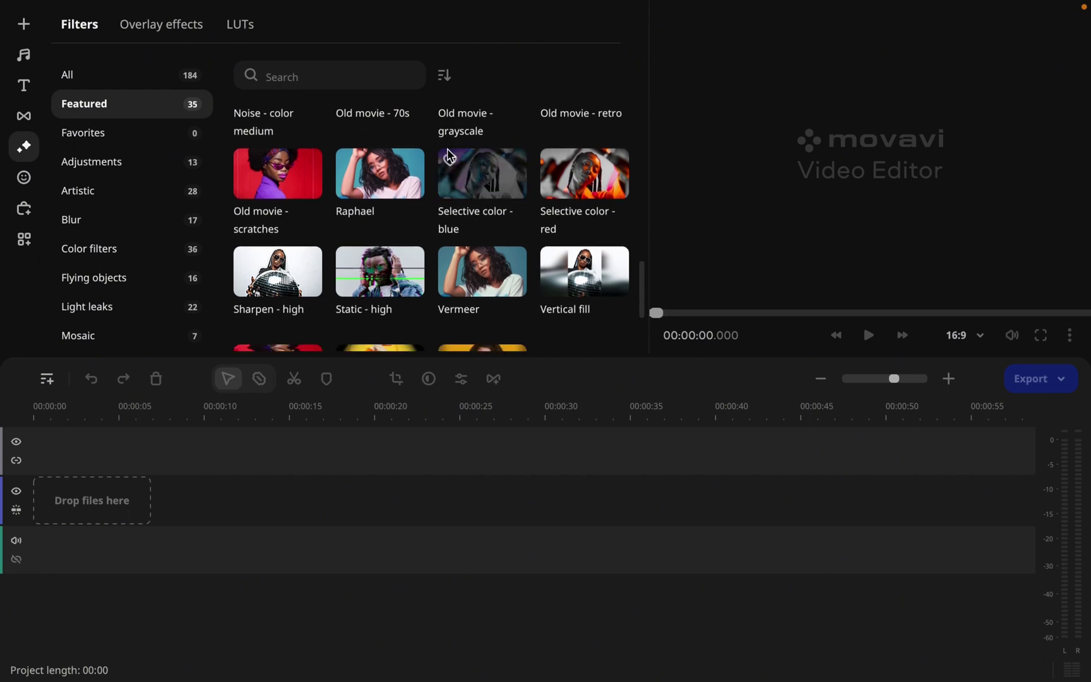
{"action": "scroll", "coordinate": [426, 287], "scroll_direction": "down", "scroll_amount": 2}
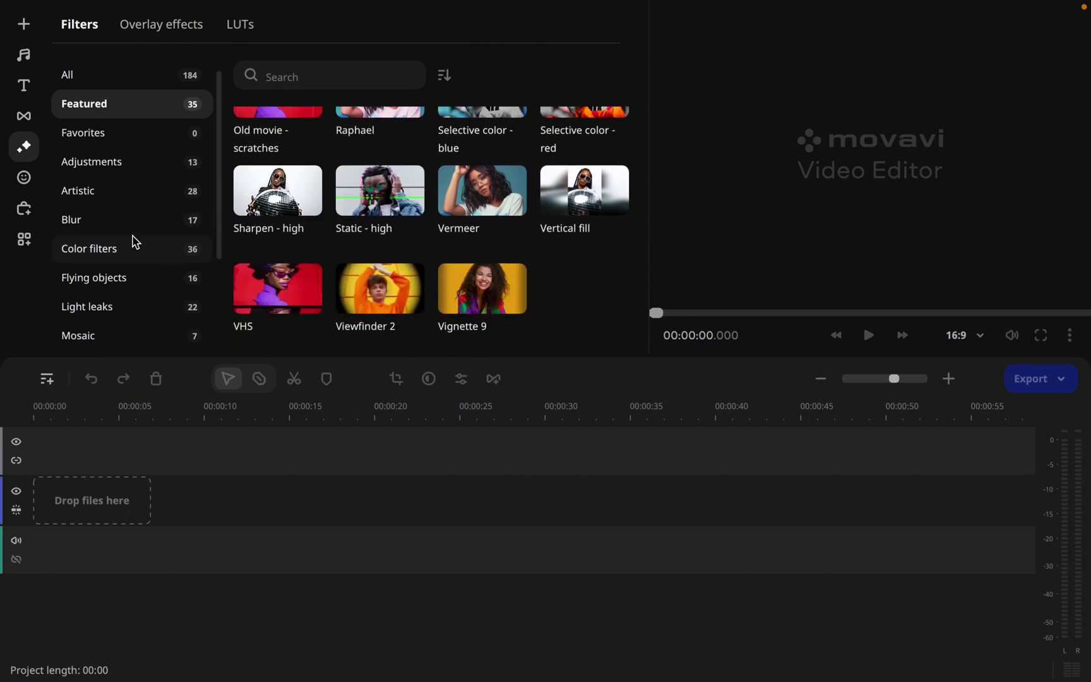
{"action": "scroll", "coordinate": [134, 240], "scroll_direction": "down", "scroll_amount": 2}
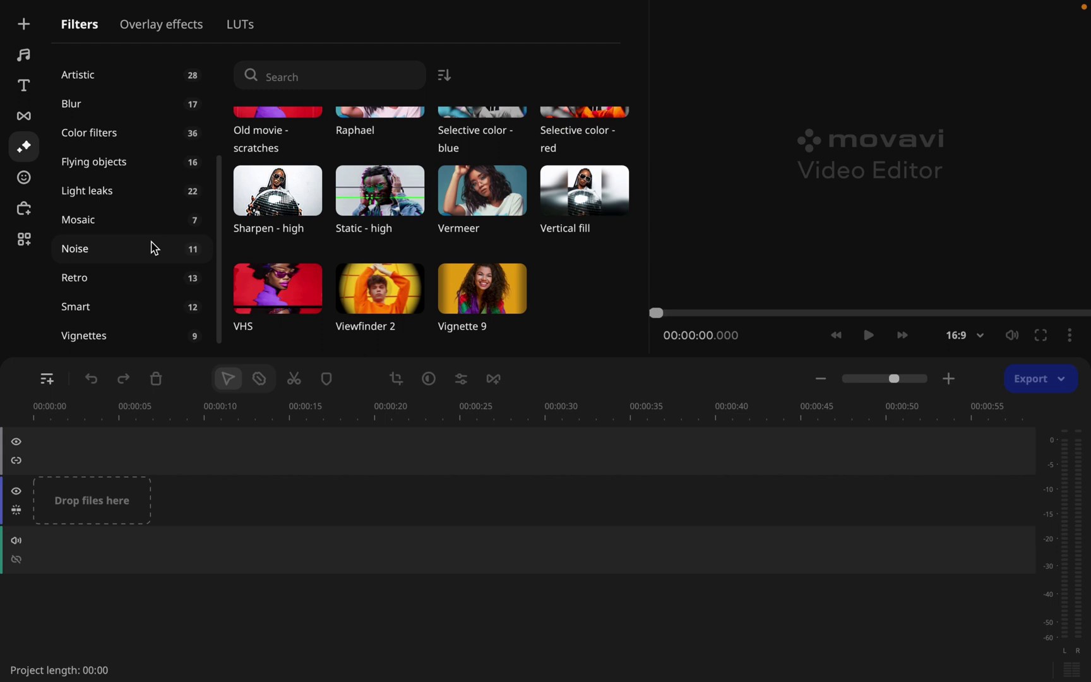
In the stickers library, view Special effects and Callouts, ending on Frames like Confetti and Grid.
{"action": "left_click", "coordinate": [24, 178]}
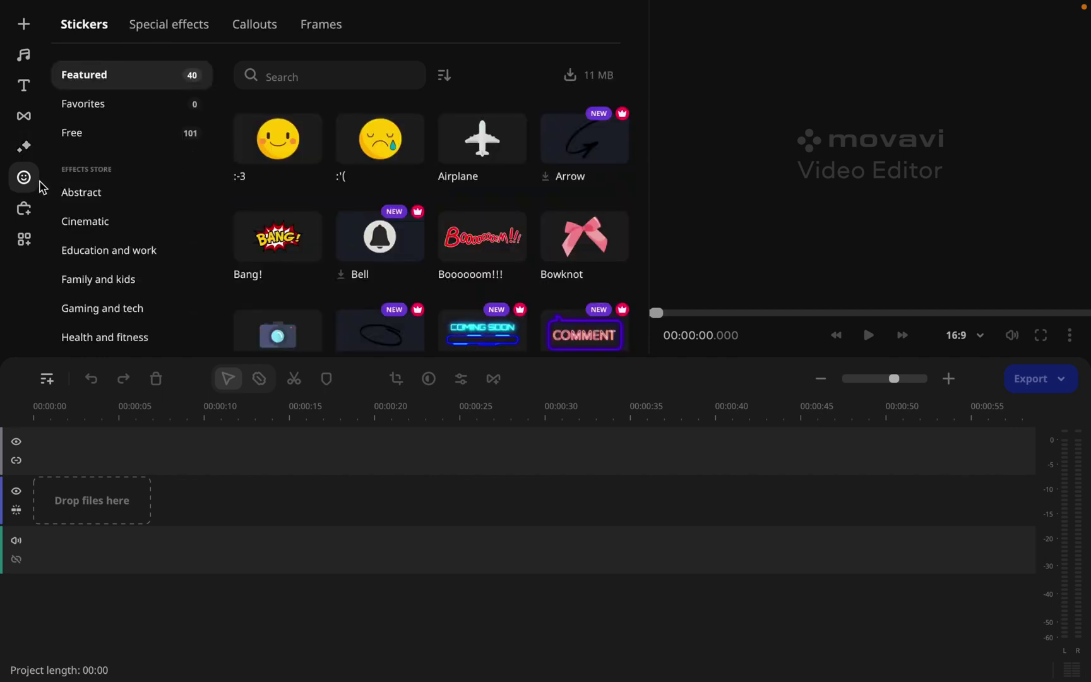
{"action": "left_click", "coordinate": [169, 24]}
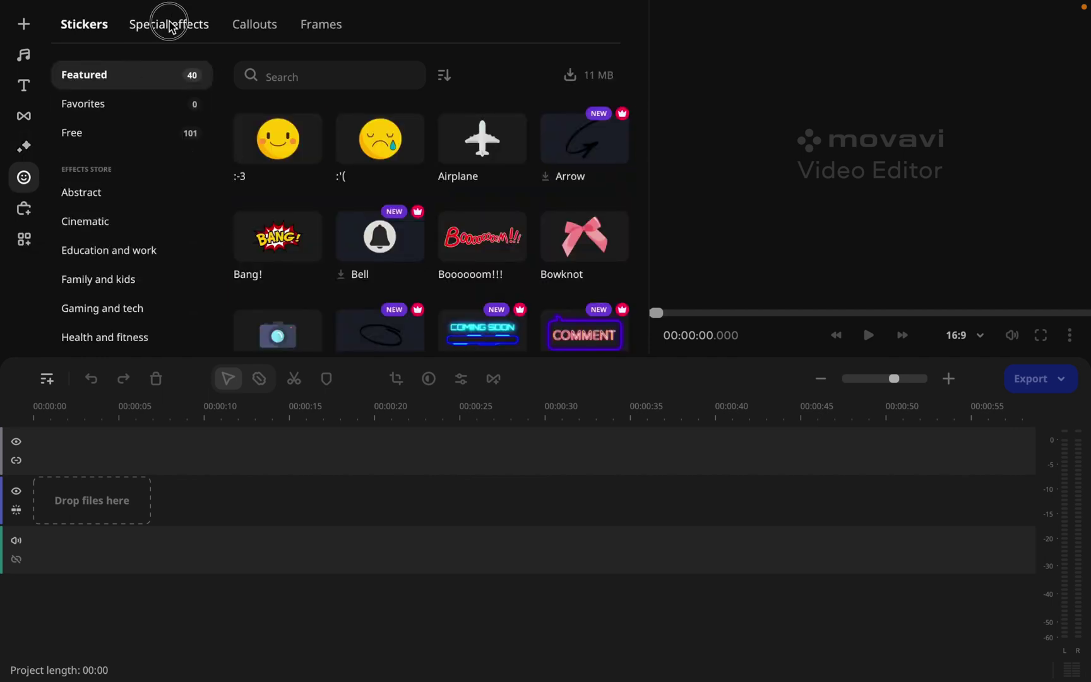
{"action": "left_click", "coordinate": [264, 28]}
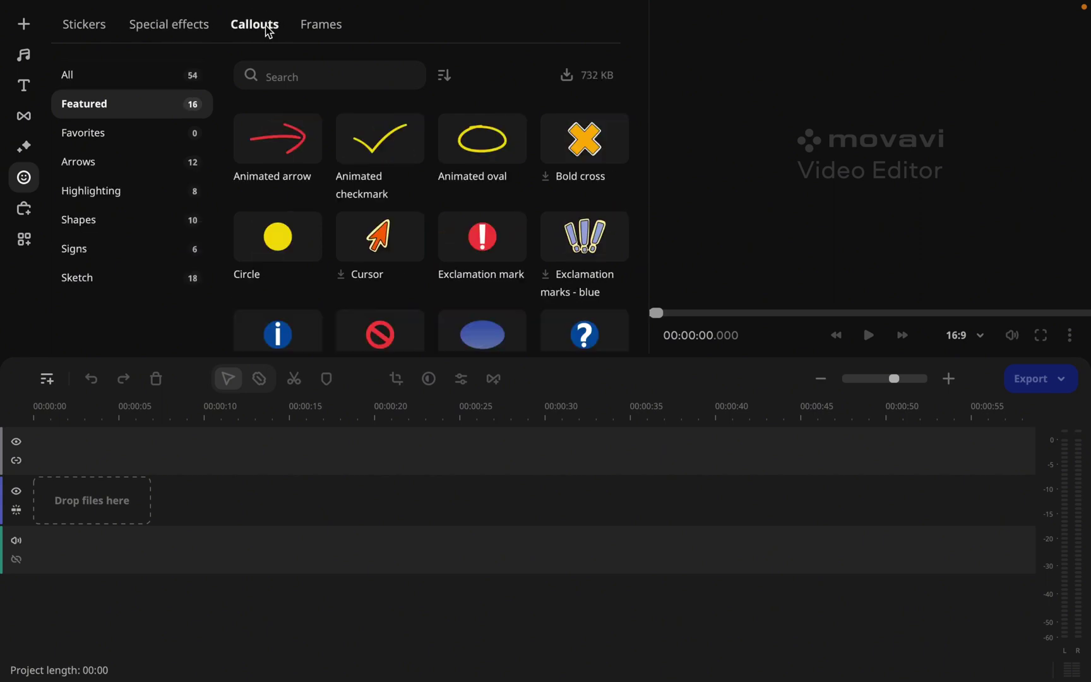
{"action": "left_click", "coordinate": [324, 29]}
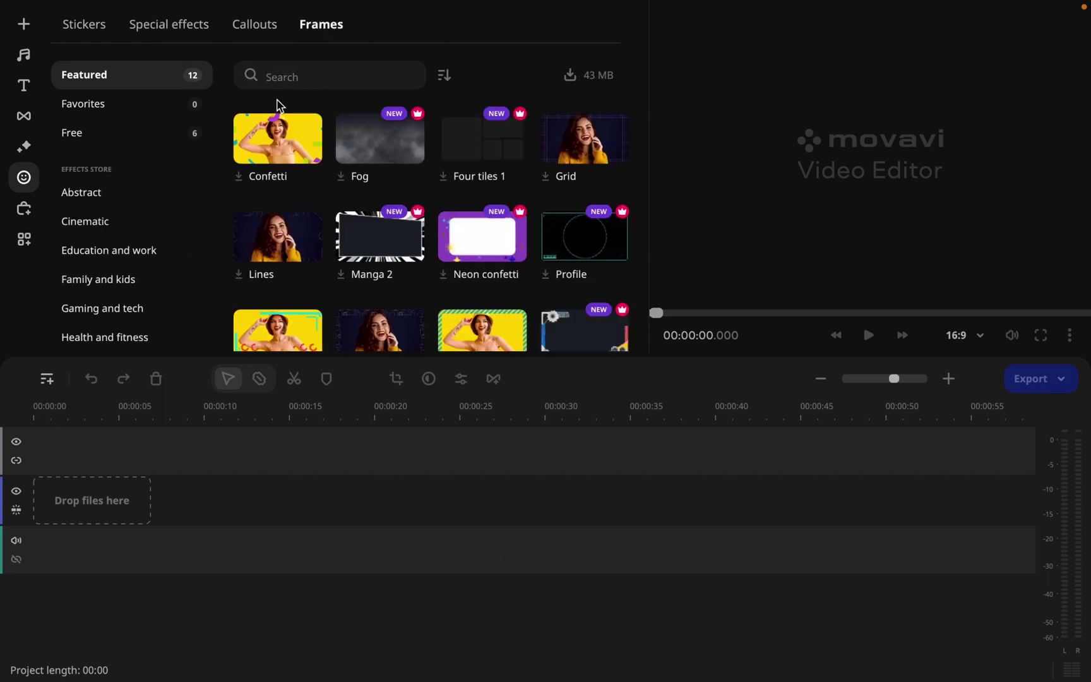
{"action": "left_click", "coordinate": [25, 210]}
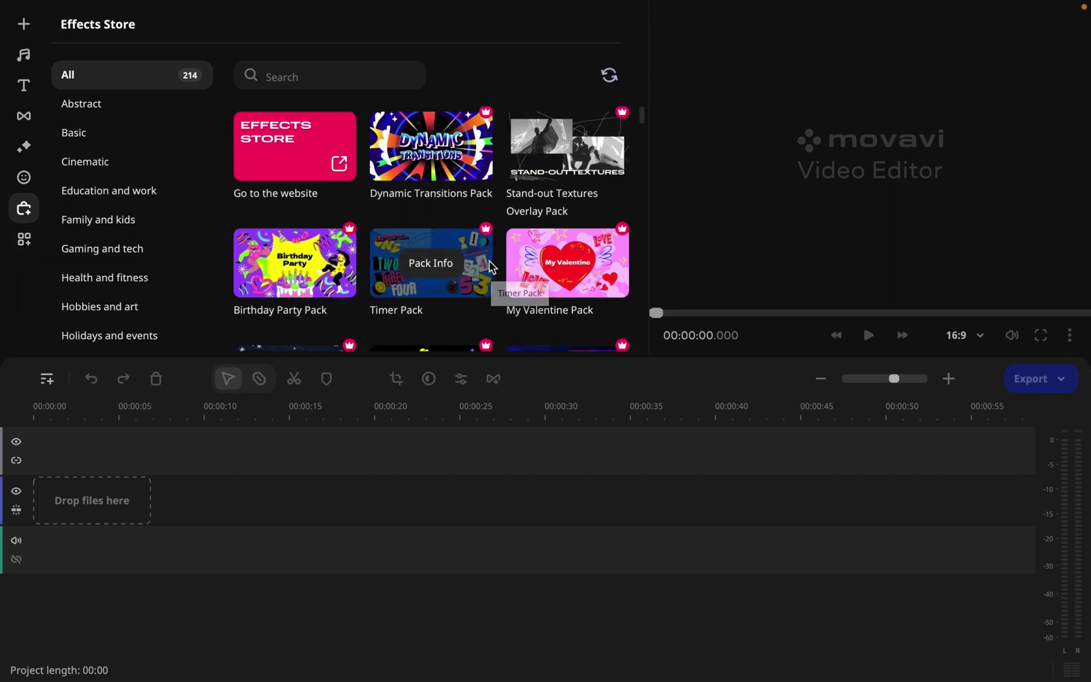
{"action": "scroll", "coordinate": [492, 267], "scroll_direction": "down", "scroll_amount": 3}
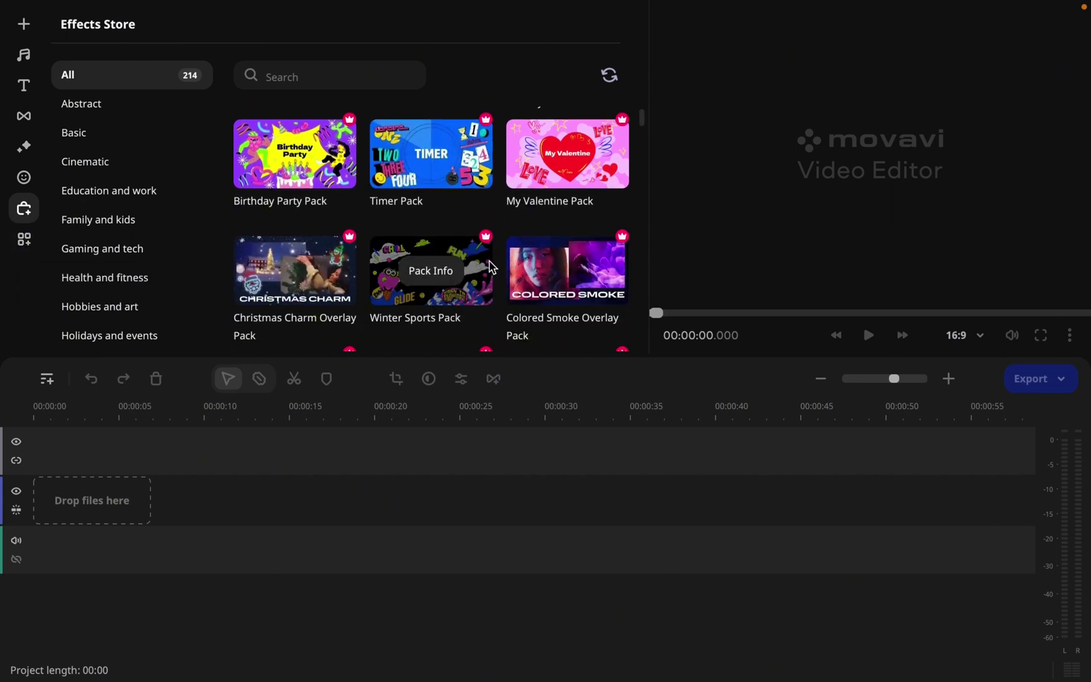
{"action": "scroll", "coordinate": [424, 210], "scroll_direction": "down", "scroll_amount": 3}
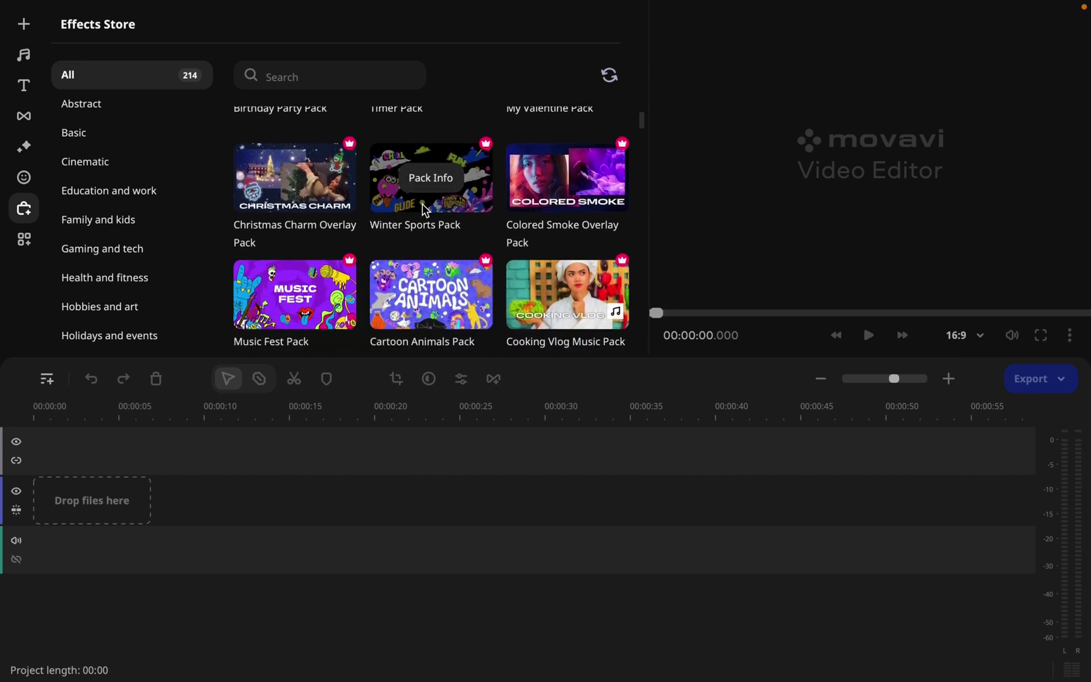
{"action": "scroll", "coordinate": [423, 210], "scroll_direction": "down", "scroll_amount": 2}
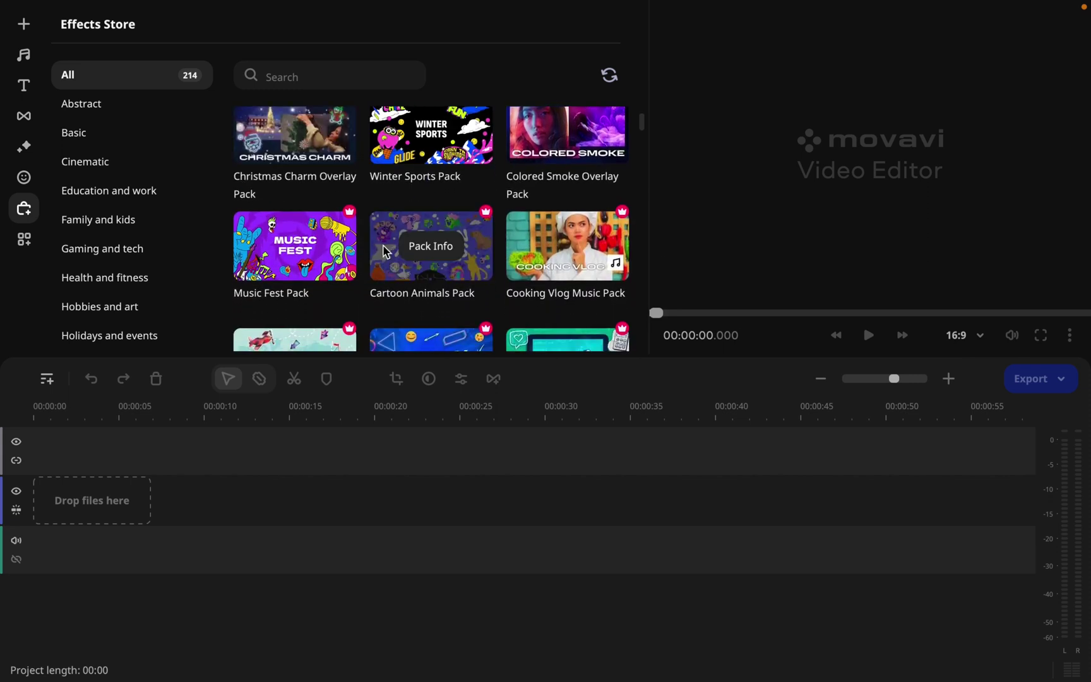
{"action": "scroll", "coordinate": [383, 246], "scroll_direction": "down", "scroll_amount": 3}
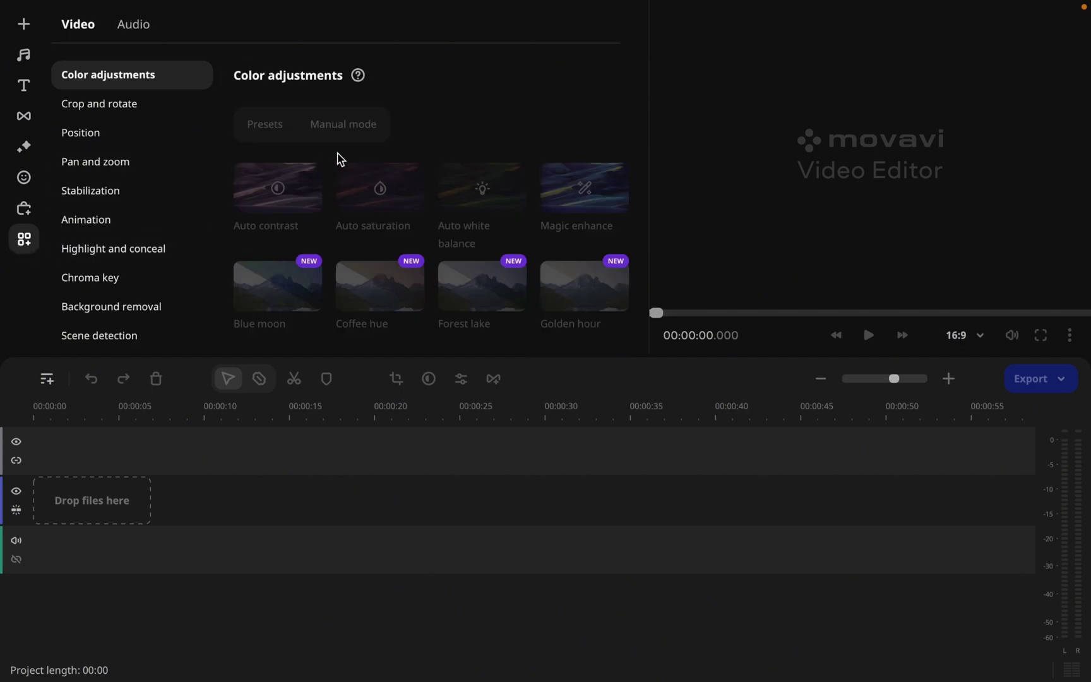
Flip between Color adjustments and Crop and rotate, then show Position presets like Picture in picture.
{"action": "scroll", "coordinate": [99, 235], "scroll_direction": "down", "scroll_amount": 1}
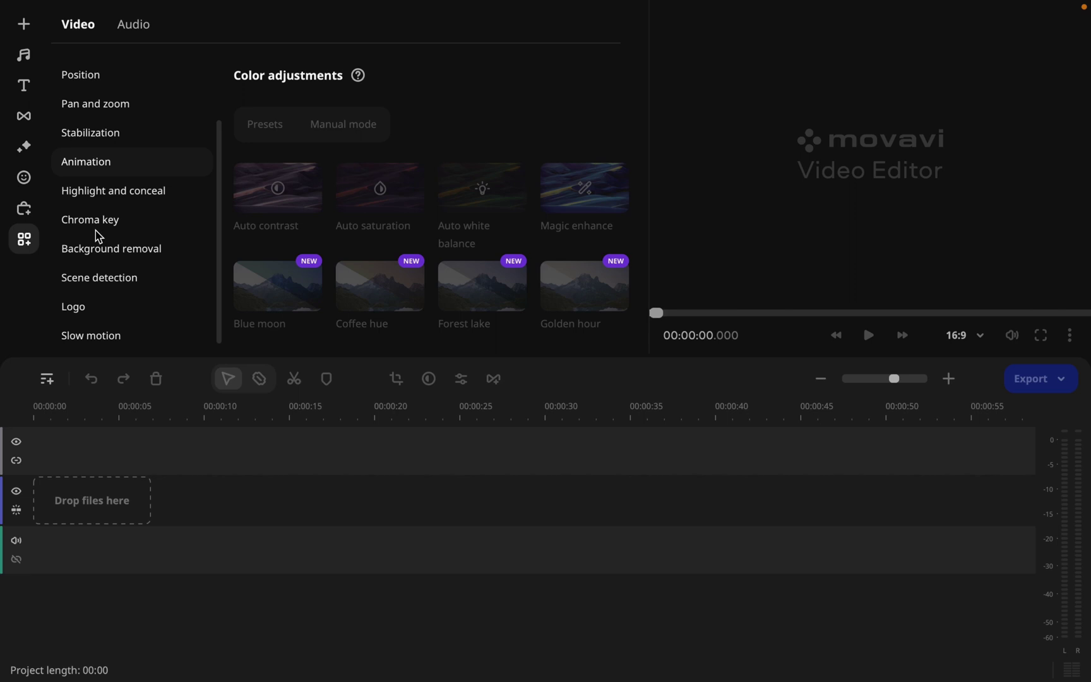
{"action": "scroll", "coordinate": [109, 266], "scroll_direction": "up", "scroll_amount": 1}
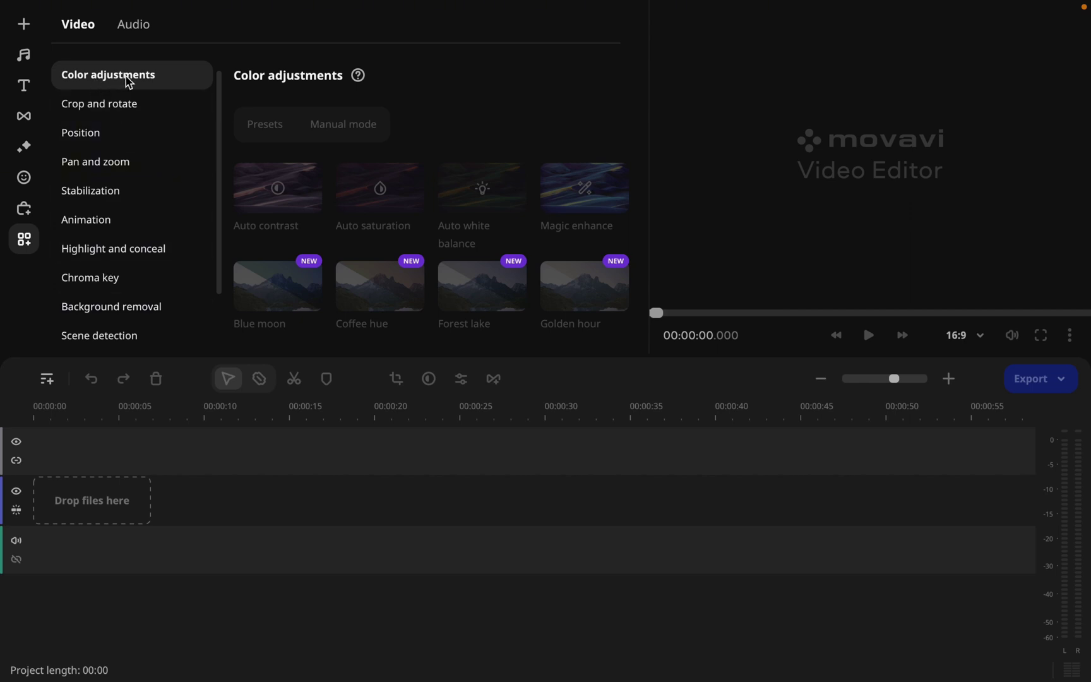
{"action": "left_click", "coordinate": [110, 111]}
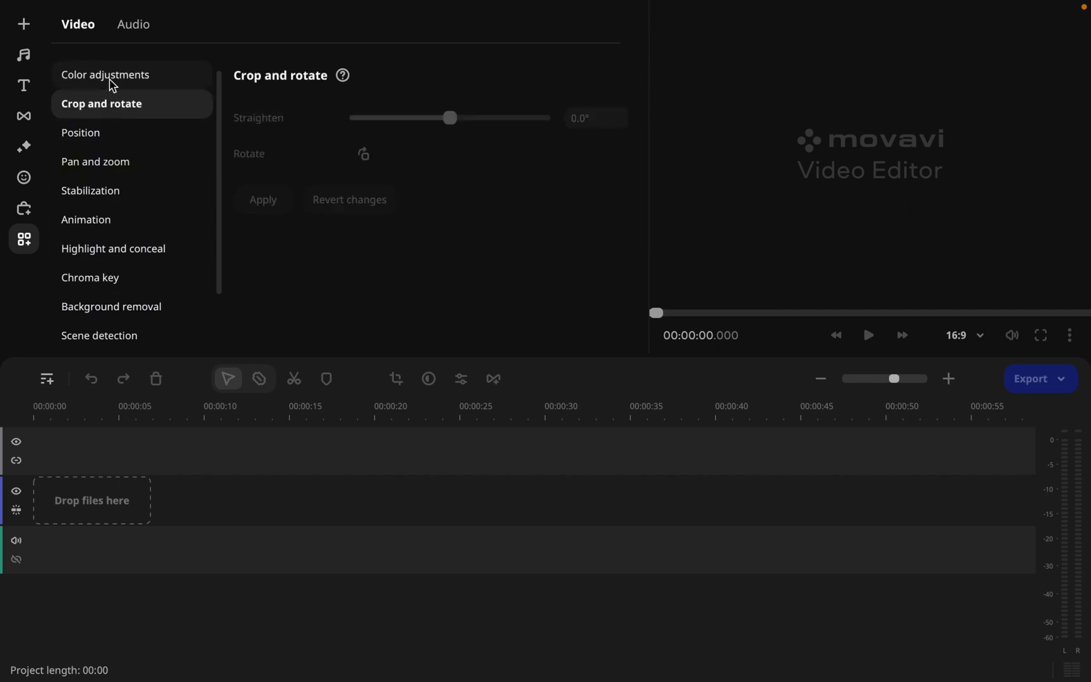
{"action": "left_click", "coordinate": [111, 82]}
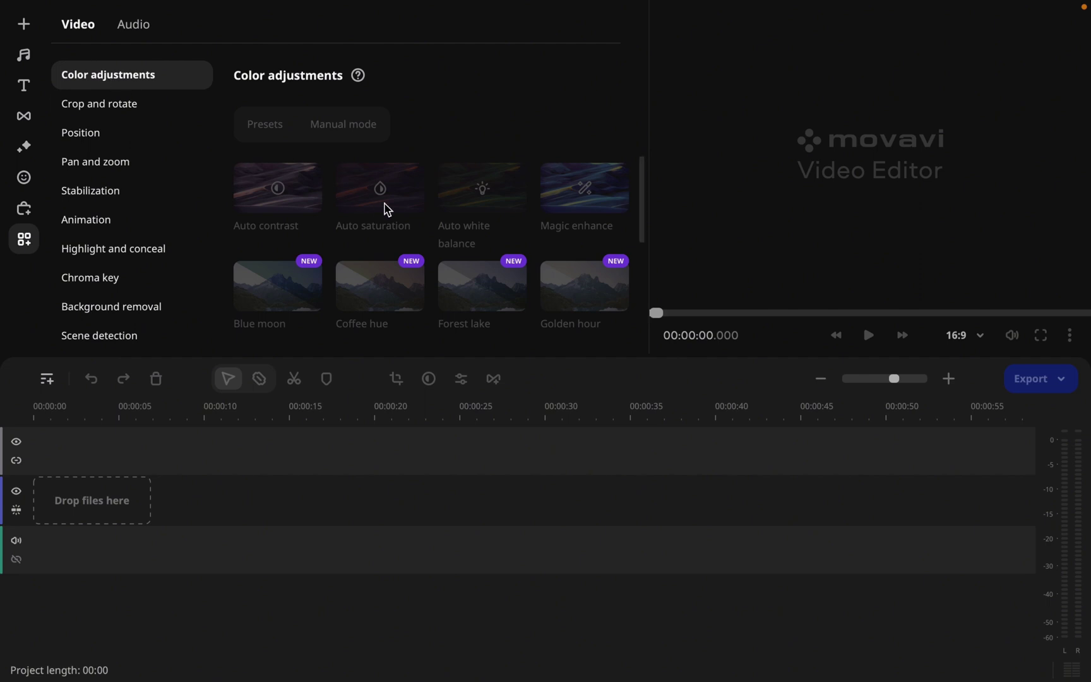
{"action": "left_click", "coordinate": [159, 105]}
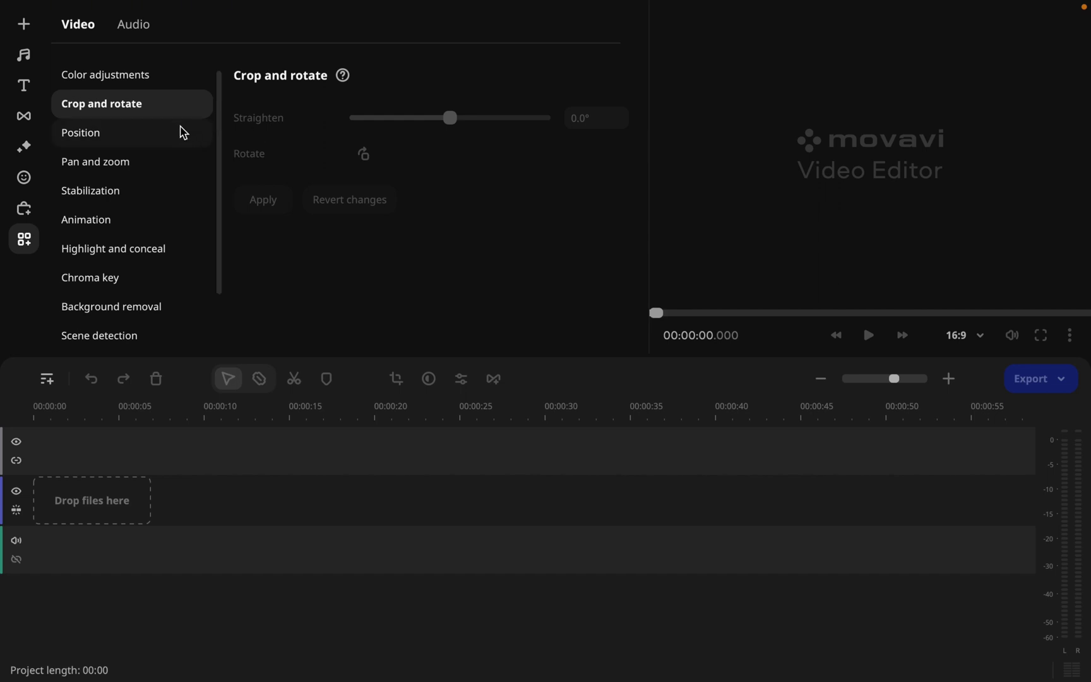
{"action": "left_click", "coordinate": [149, 145]}
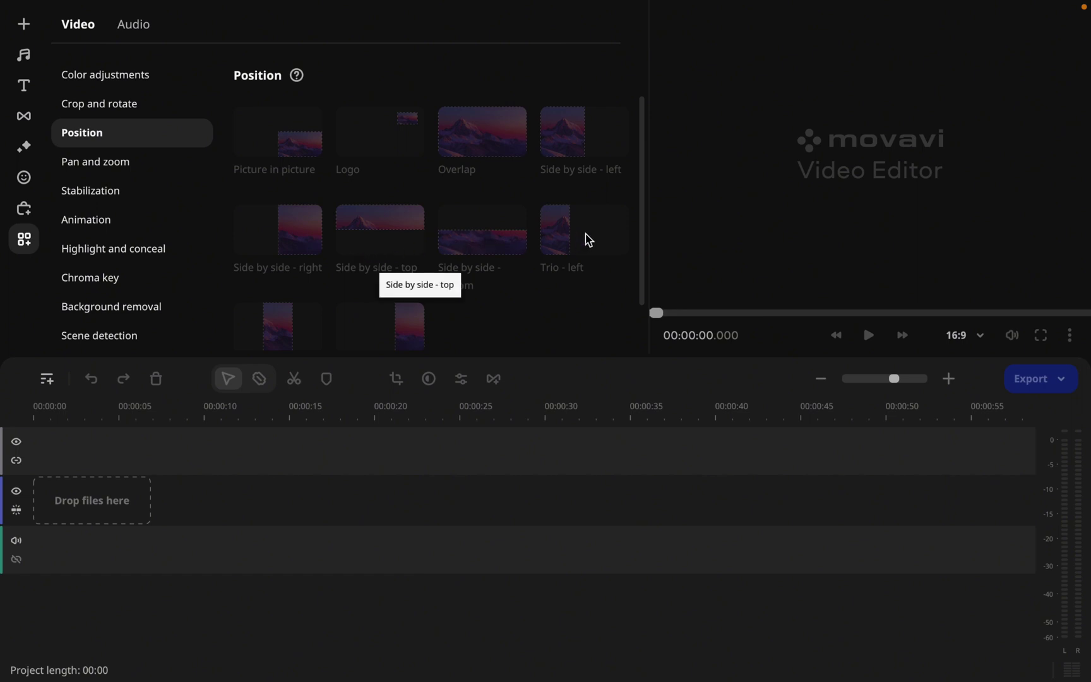
Look through Pan and zoom to Scene detection tools, then return to Effects Store and File import.
{"action": "left_click", "coordinate": [104, 164]}
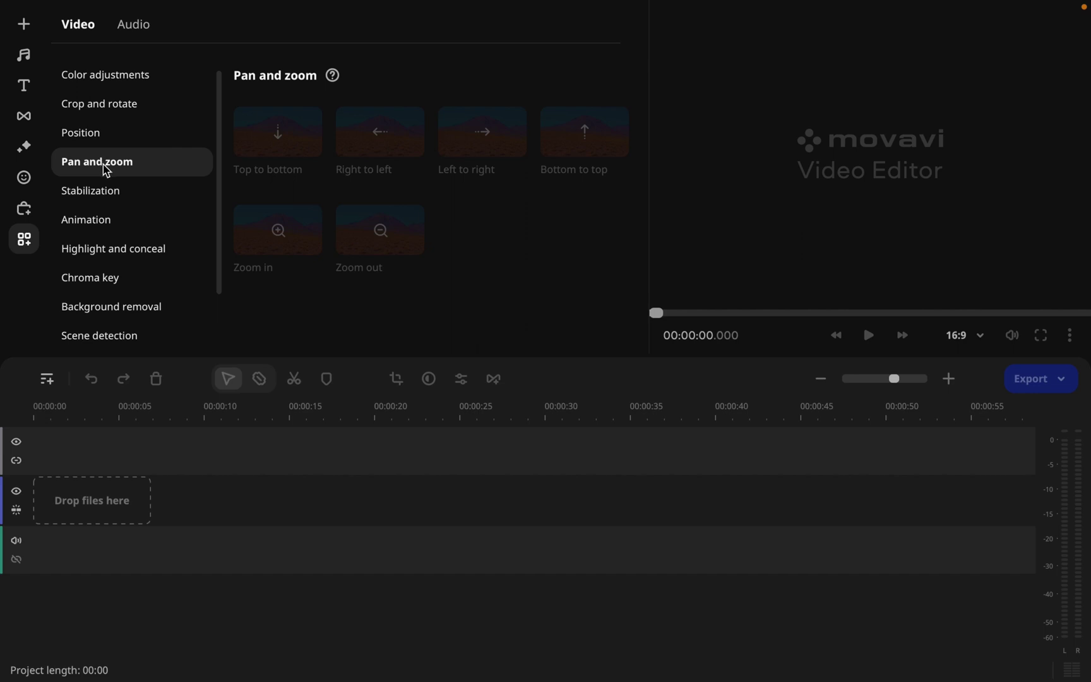
{"action": "left_click", "coordinate": [99, 196]}
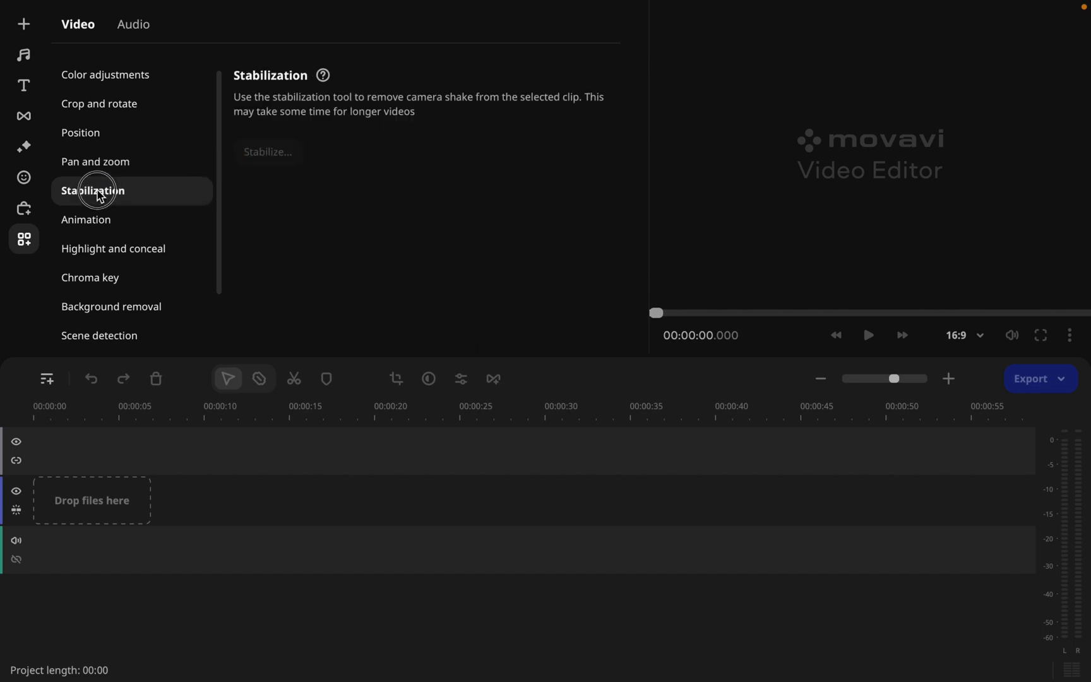
{"action": "left_click", "coordinate": [99, 228]}
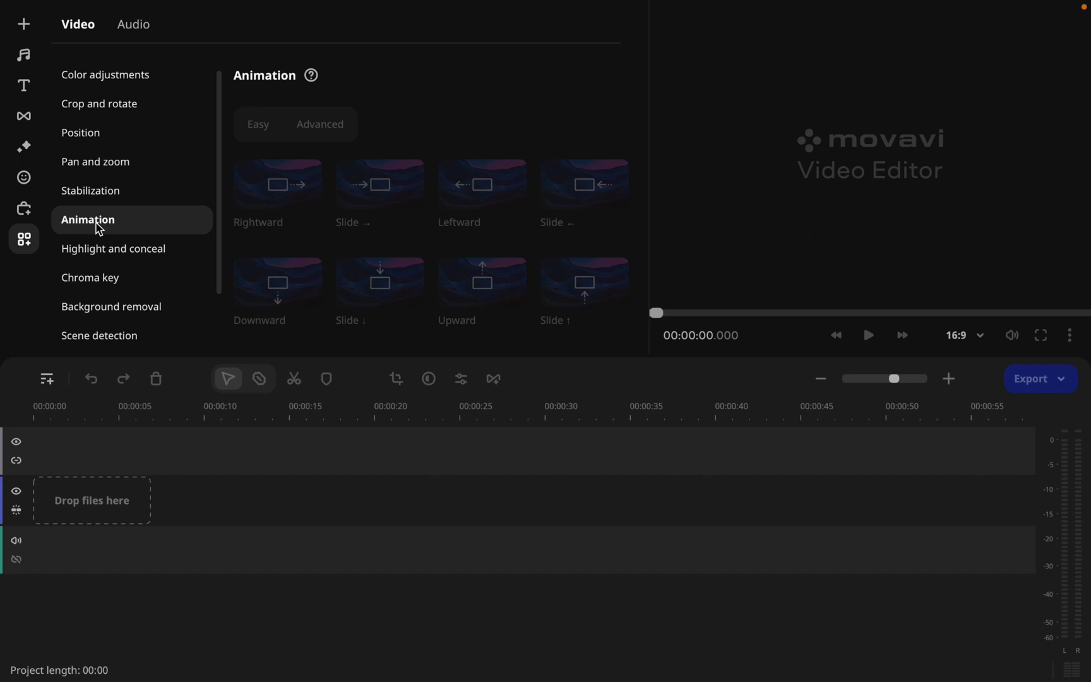
{"action": "left_click", "coordinate": [104, 258]}
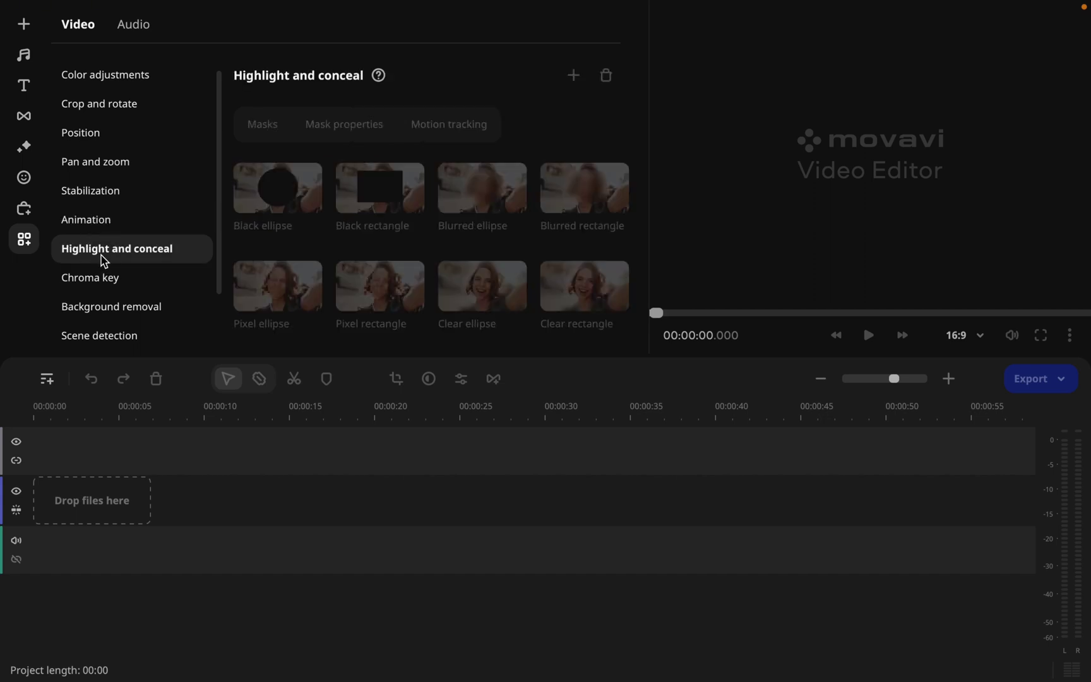
{"action": "left_click", "coordinate": [98, 281]}
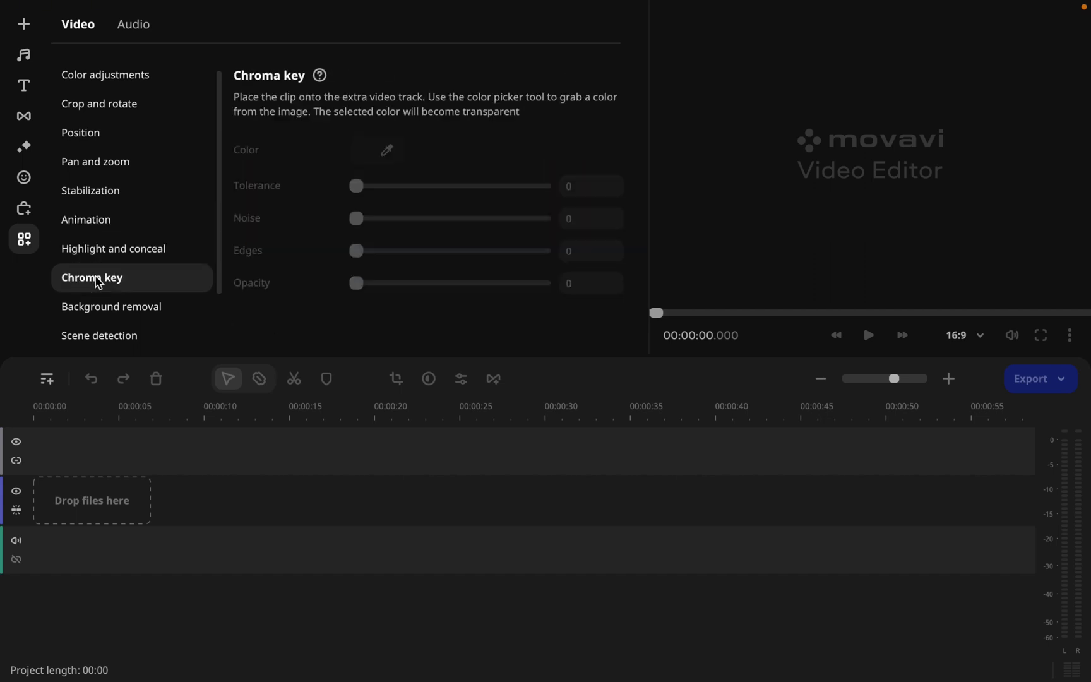
{"action": "left_click", "coordinate": [105, 309]}
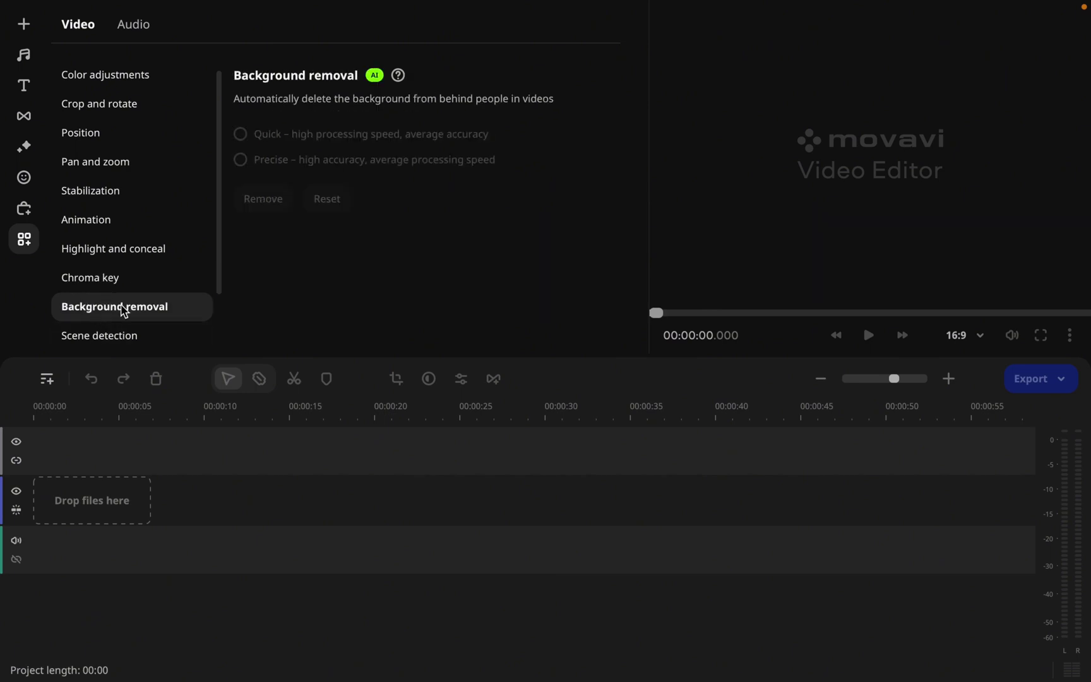
{"action": "left_click", "coordinate": [123, 347]}
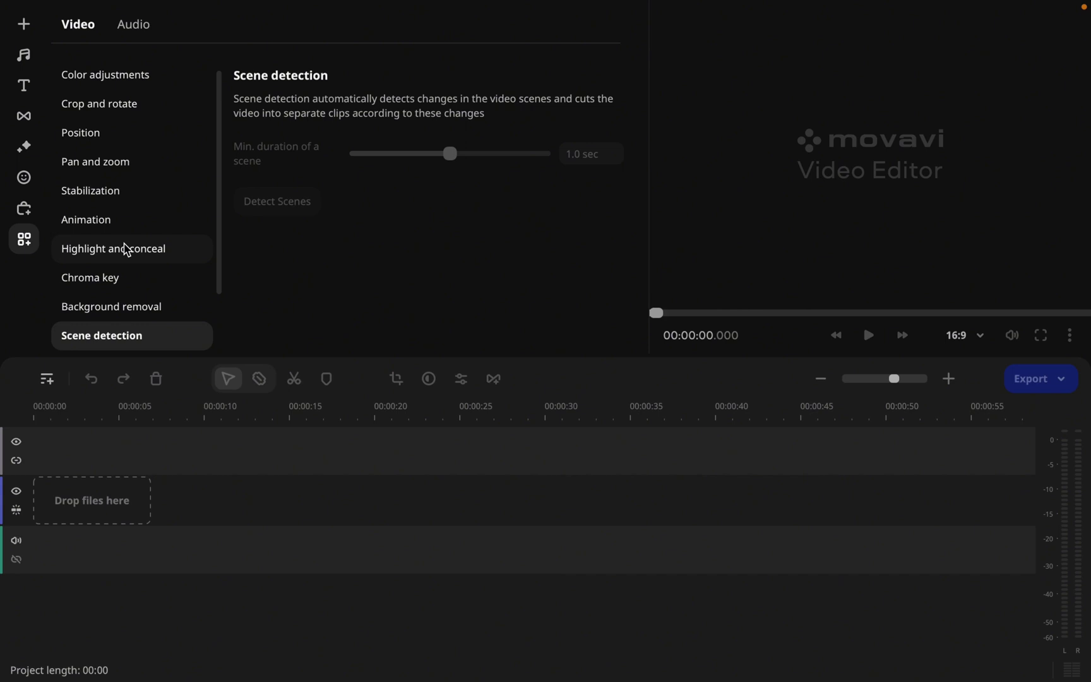
{"action": "left_click", "coordinate": [23, 208]}
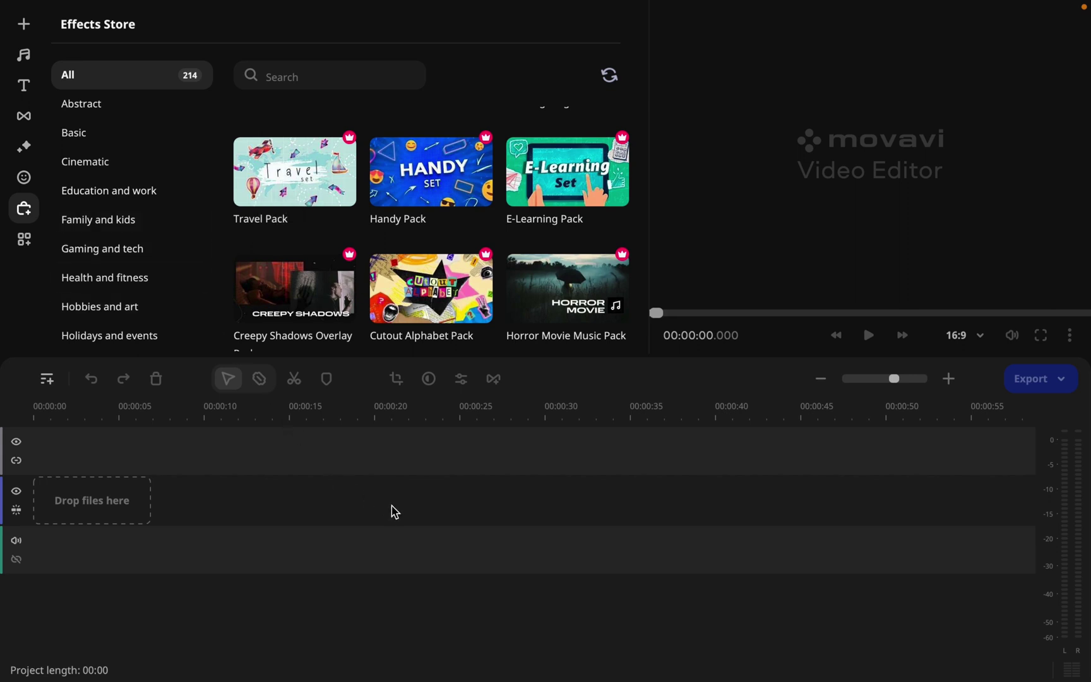
{"action": "left_click", "coordinate": [24, 27]}
Import sikiru.mov from Downloads into Project files and preview it in the player.
{"action": "left_click", "coordinate": [99, 25]}
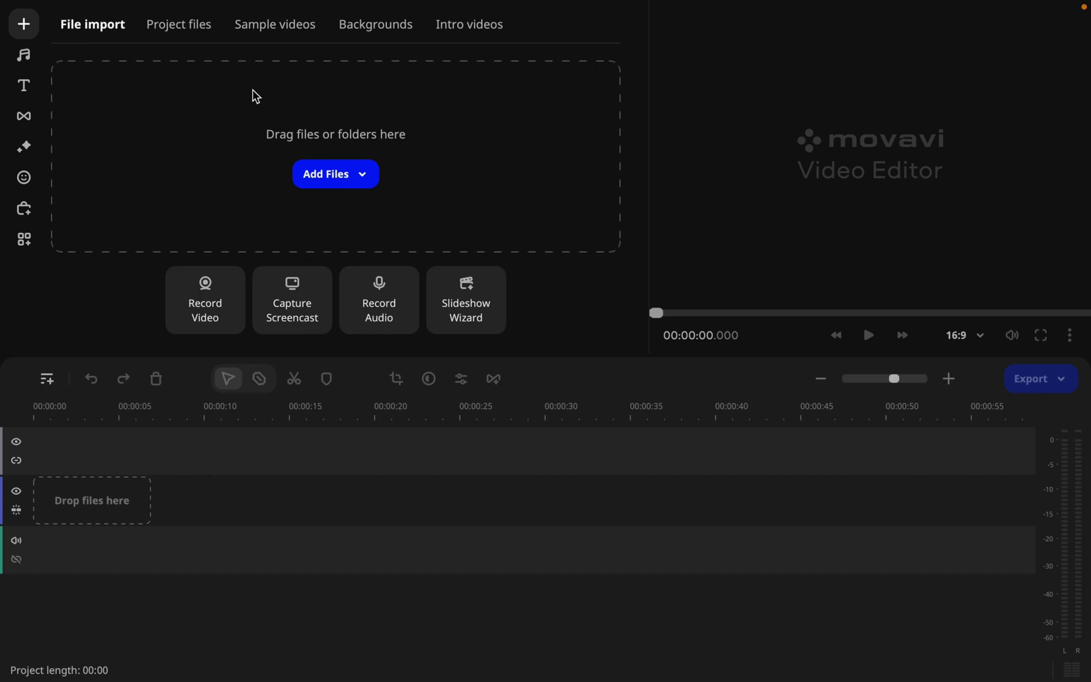
{"action": "left_click", "coordinate": [326, 175]}
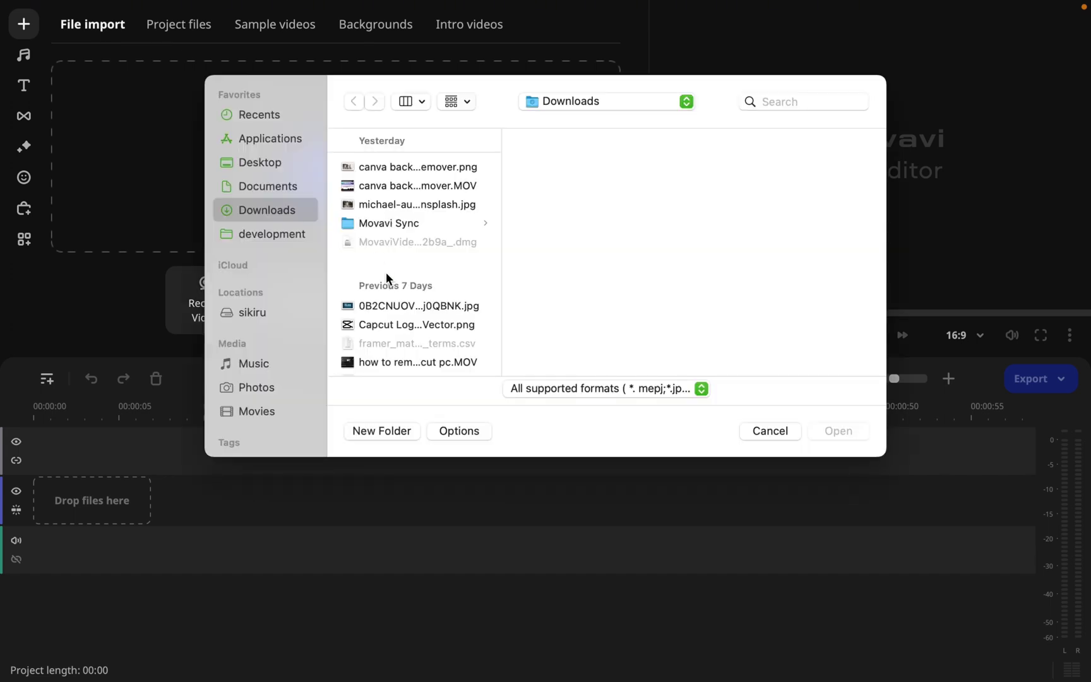
{"action": "scroll", "coordinate": [386, 272], "scroll_direction": "down", "scroll_amount": 5}
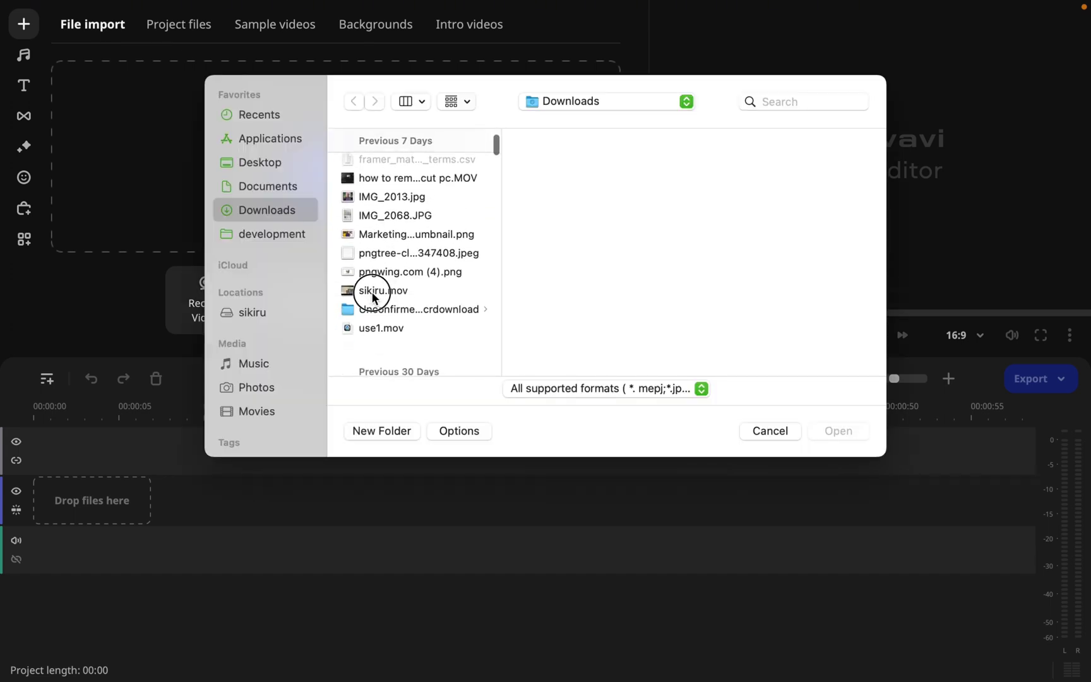
{"action": "left_click", "coordinate": [382, 290]}
{"action": "left_click", "coordinate": [840, 432]}
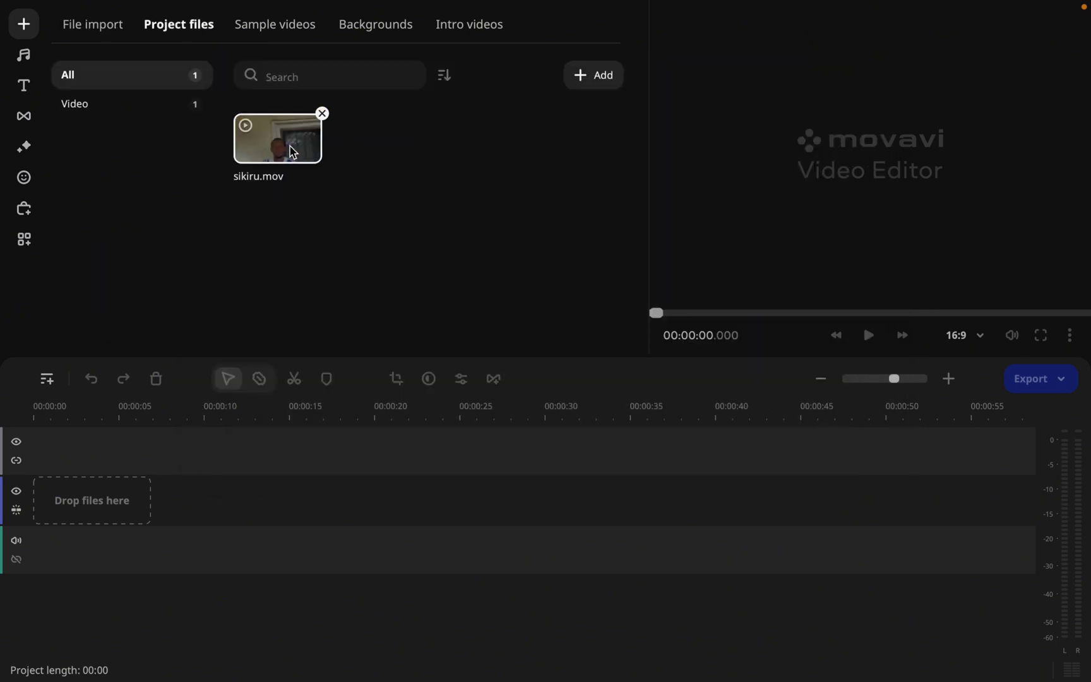
{"action": "left_click", "coordinate": [292, 152]}
{"action": "left_click", "coordinate": [264, 154]}
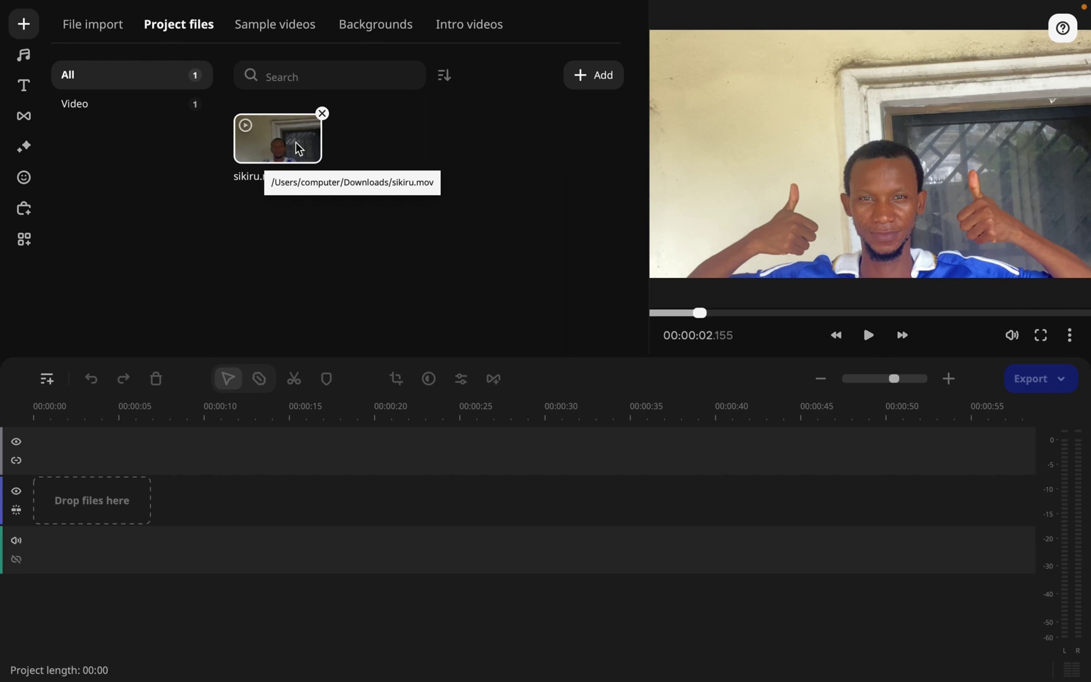
Place sikiru.mov on the video track as a 21-second clip, keeping the 16:9 aspect ratio.
{"action": "left_click_drag", "start_coordinate": [297, 147], "coordinate": [93, 459]}
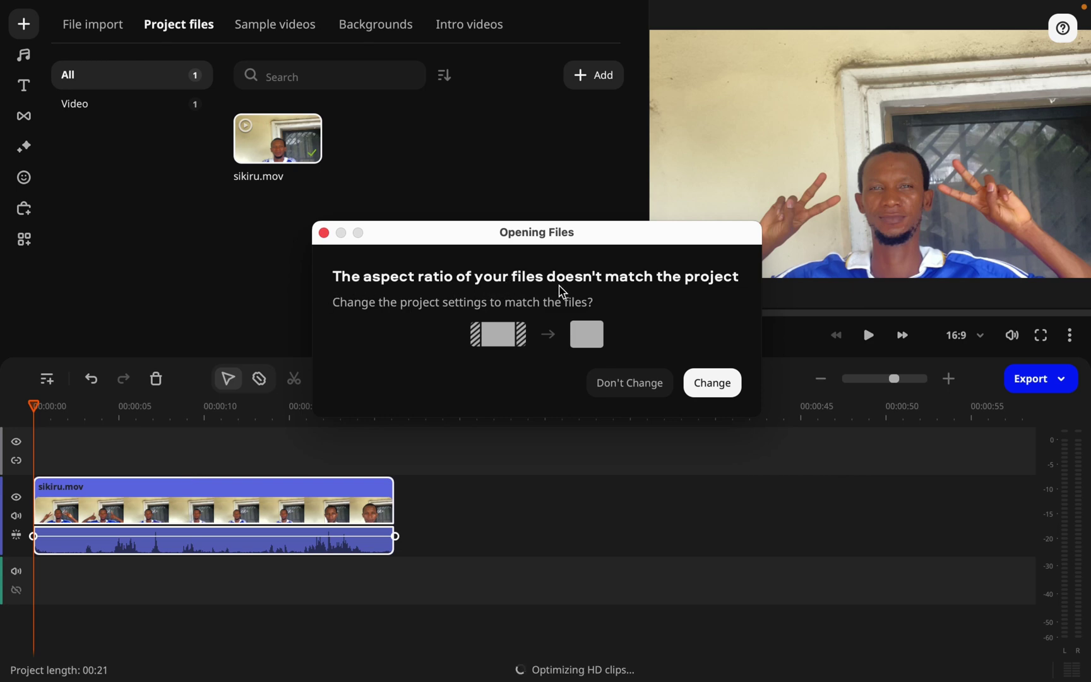
{"action": "left_click", "coordinate": [623, 382]}
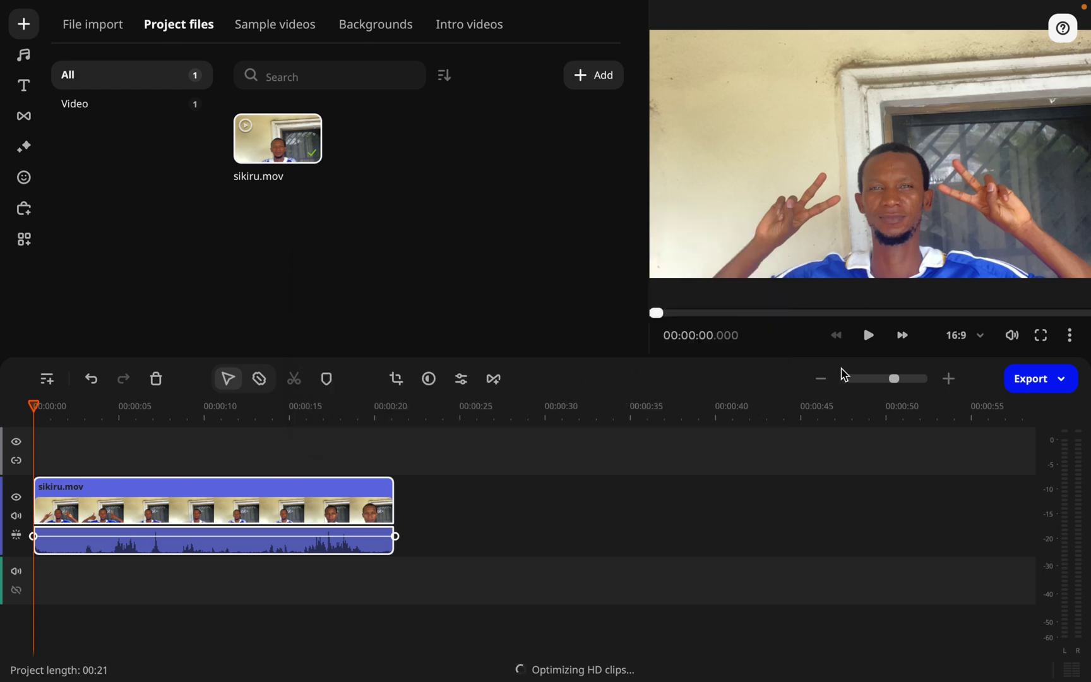
{"action": "left_click", "coordinate": [964, 348]}
{"action": "left_click", "coordinate": [915, 374]}
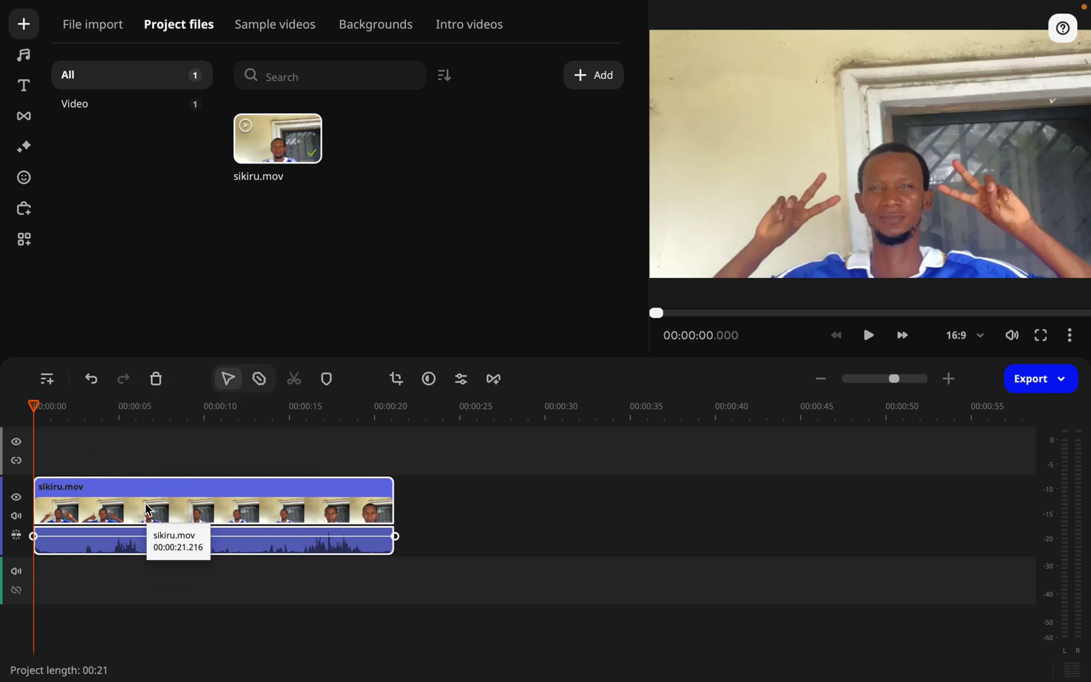
With the Blade tool, split the clip at about 2.8, 6.7, 10.5, 14.3 and 17.9 seconds.
{"action": "left_click", "coordinate": [260, 379]}
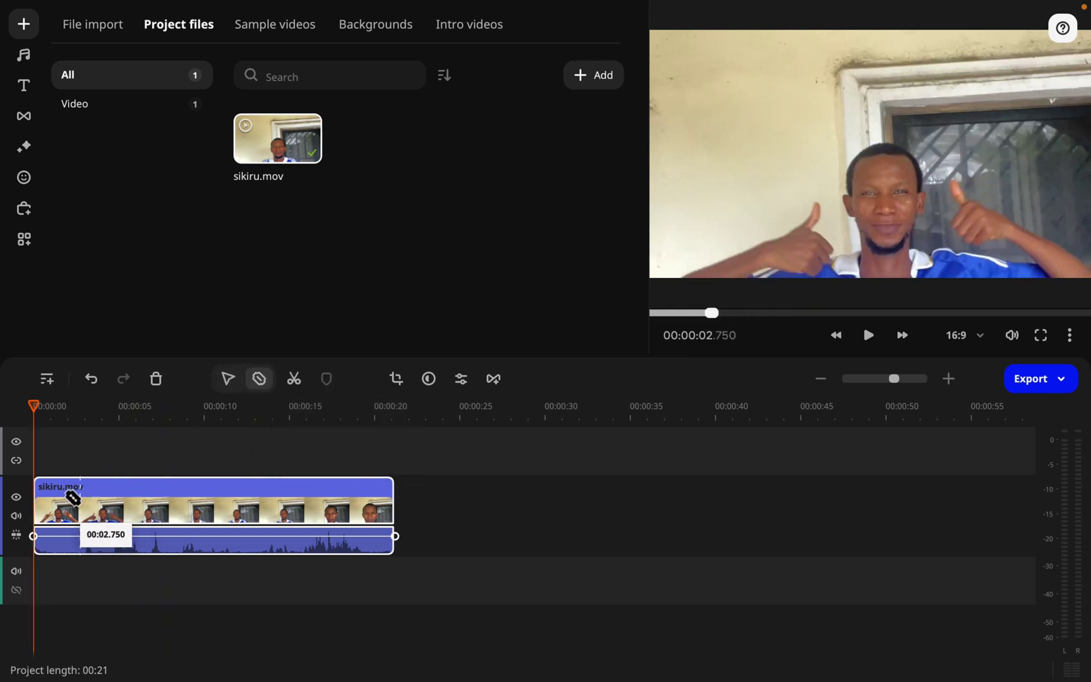
{"action": "left_click", "coordinate": [83, 492]}
{"action": "left_click", "coordinate": [148, 501]}
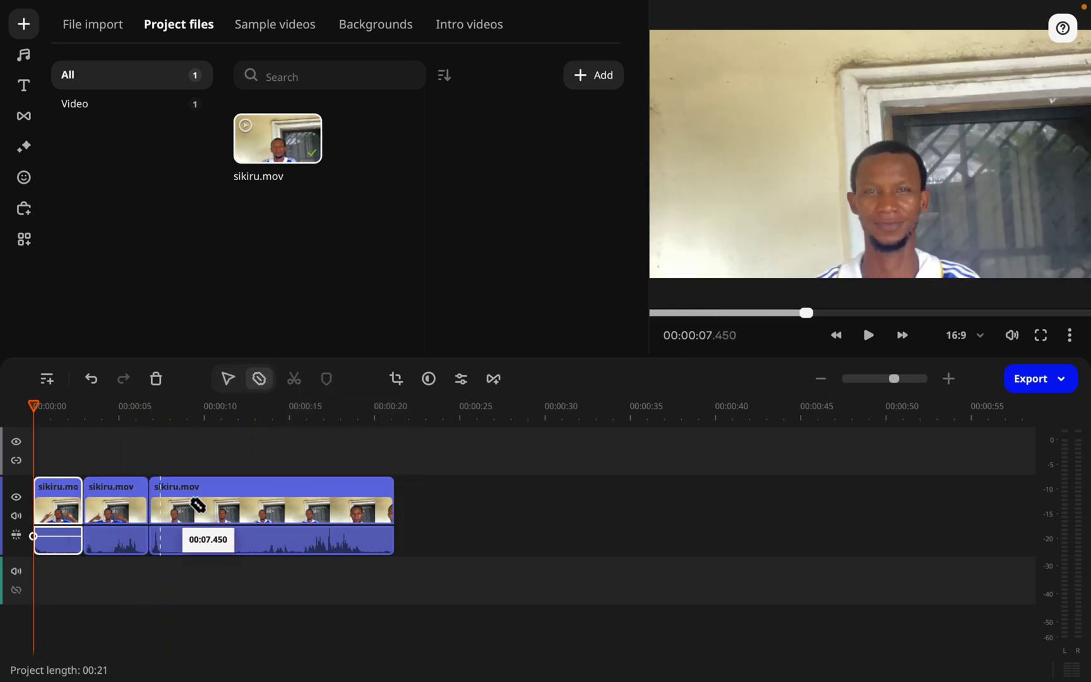
{"action": "left_click", "coordinate": [212, 508]}
{"action": "left_click", "coordinate": [275, 508]}
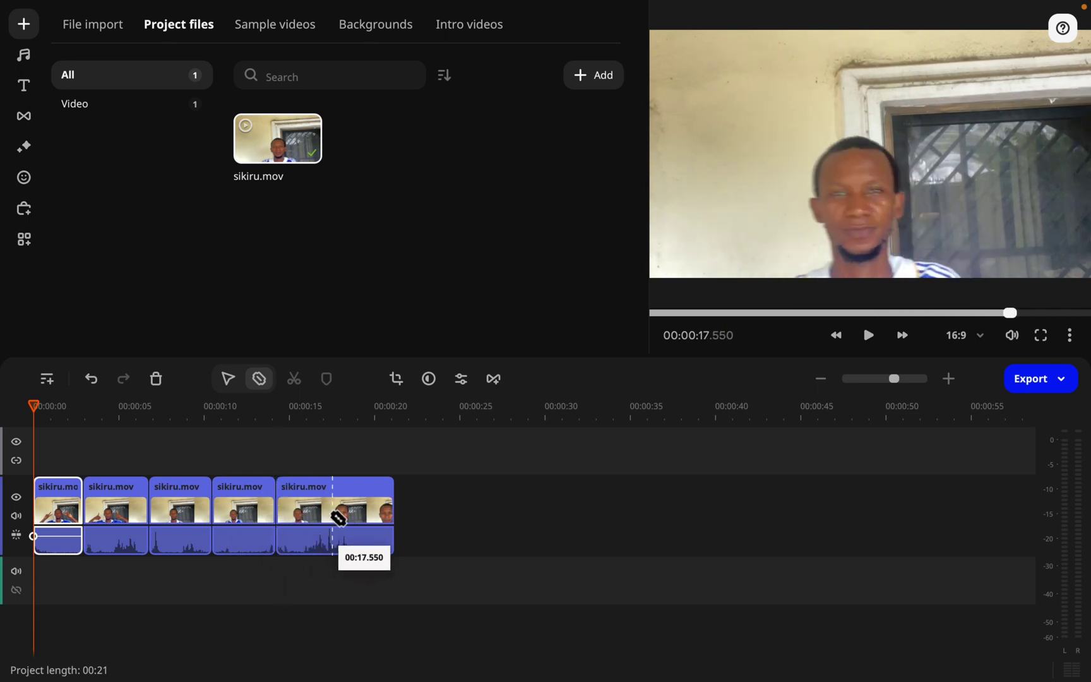
{"action": "left_click", "coordinate": [338, 518]}
Cut the track further at about 16.5, 12.7, 9.1, 7.7 and 4.9 seconds, then return to Select.
{"action": "left_click", "coordinate": [315, 514]}
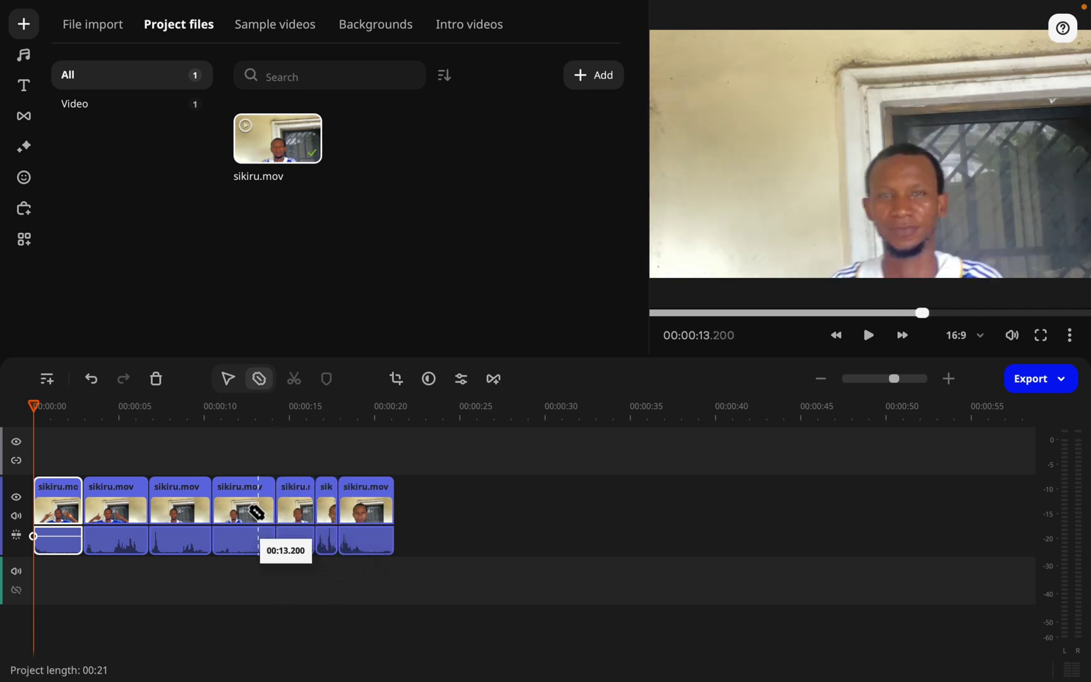
{"action": "left_click", "coordinate": [250, 512]}
{"action": "left_click", "coordinate": [188, 508]}
{"action": "left_click", "coordinate": [165, 508]}
{"action": "left_click", "coordinate": [117, 508]}
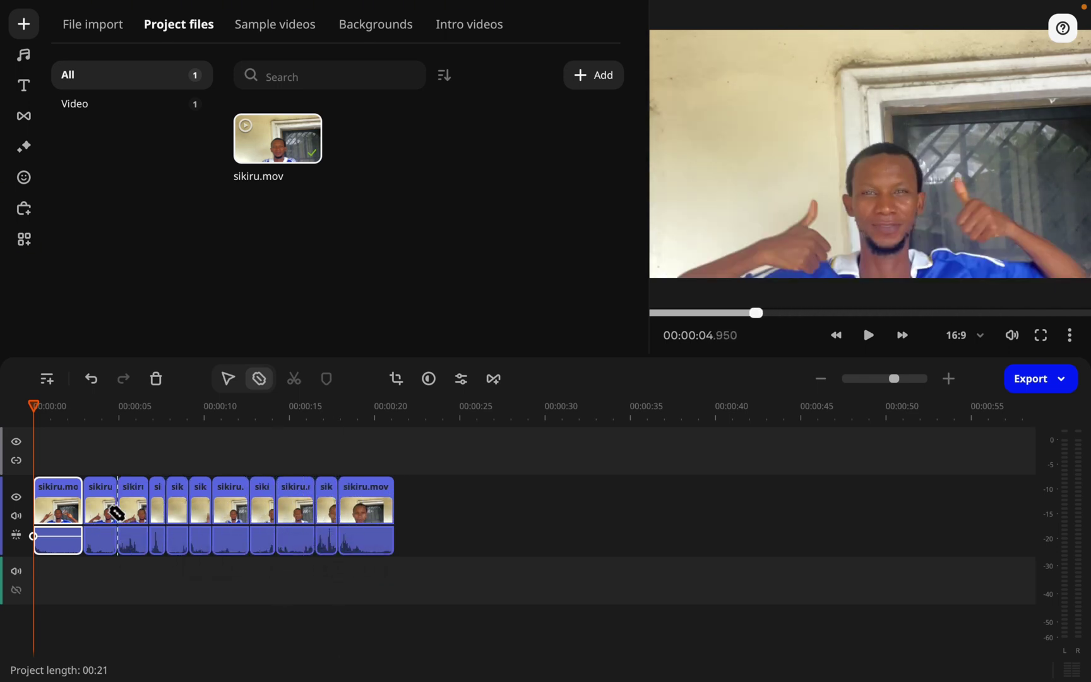
{"action": "left_click", "coordinate": [227, 379]}
Move the last clip along the track and delete the empty gap so clips close up.
{"action": "left_click_drag", "start_coordinate": [377, 515], "coordinate": [418, 514]}
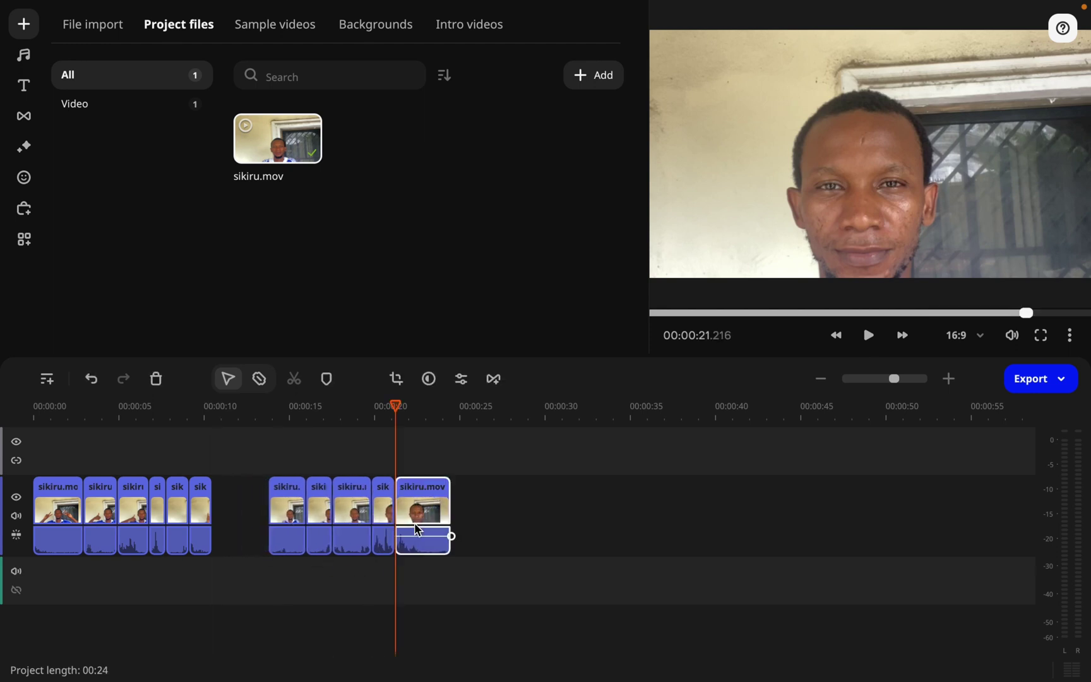
{"action": "left_click", "coordinate": [260, 517]}
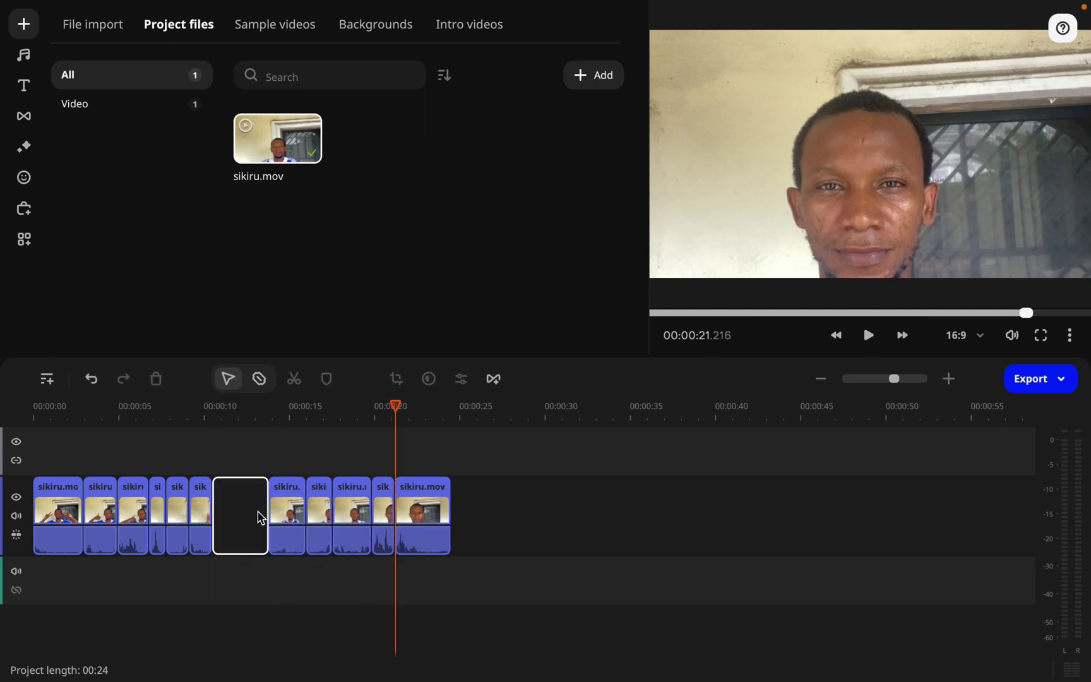
{"action": "key", "text": "Delete"}
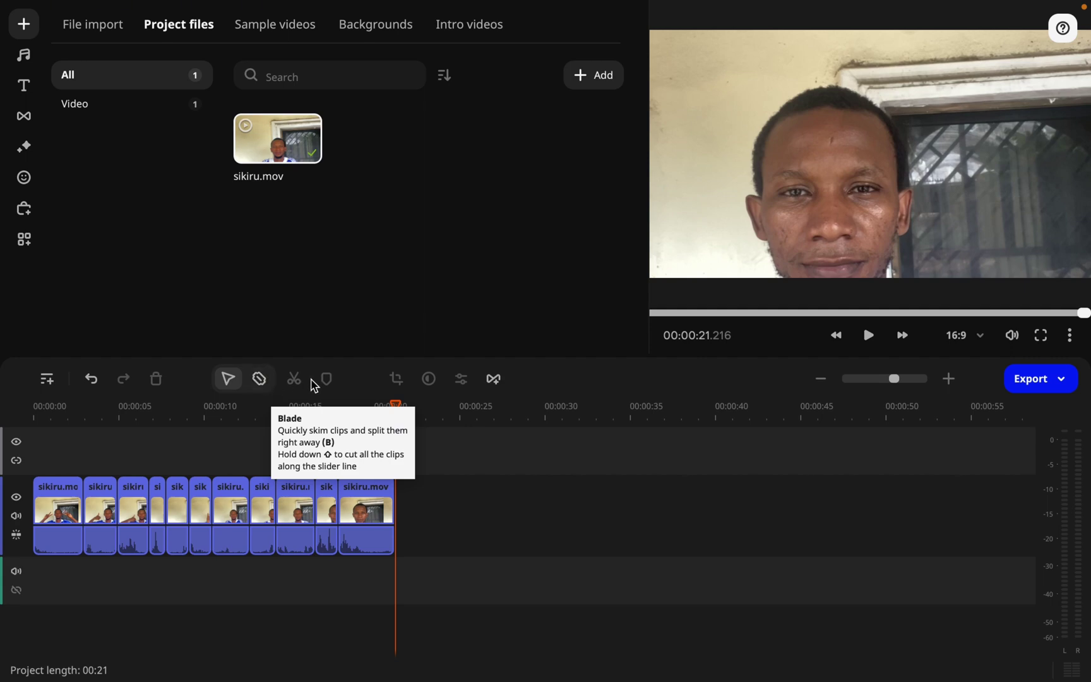
Split the last clip and the 13.150 clip in two at the playhead.
{"action": "left_click", "coordinate": [363, 492]}
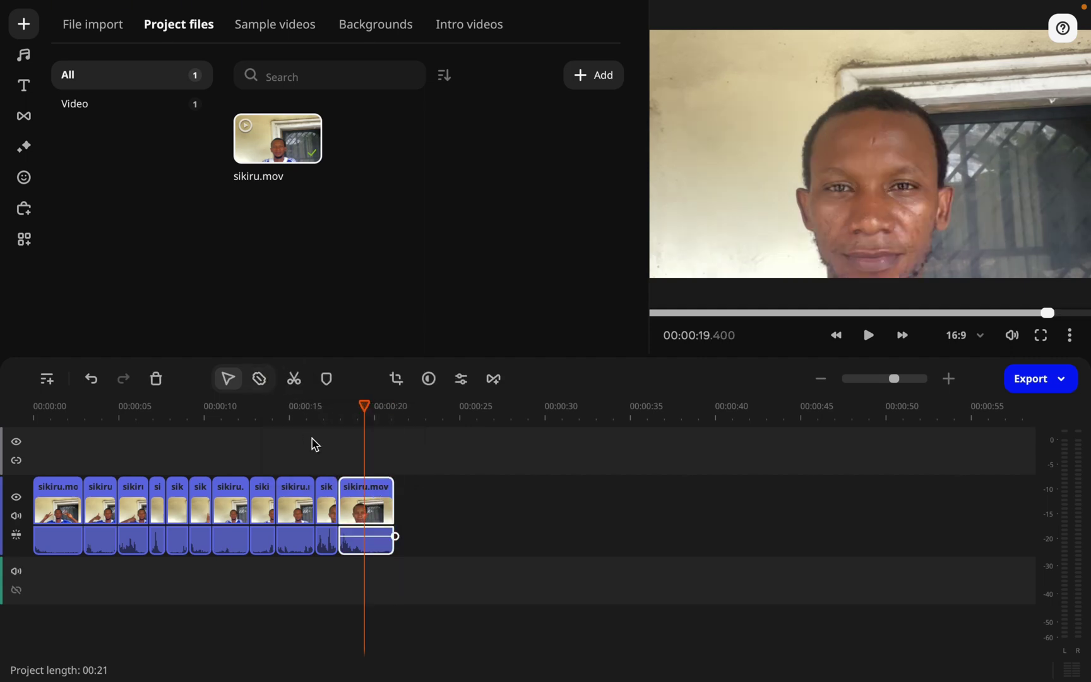
{"action": "left_click", "coordinate": [294, 380]}
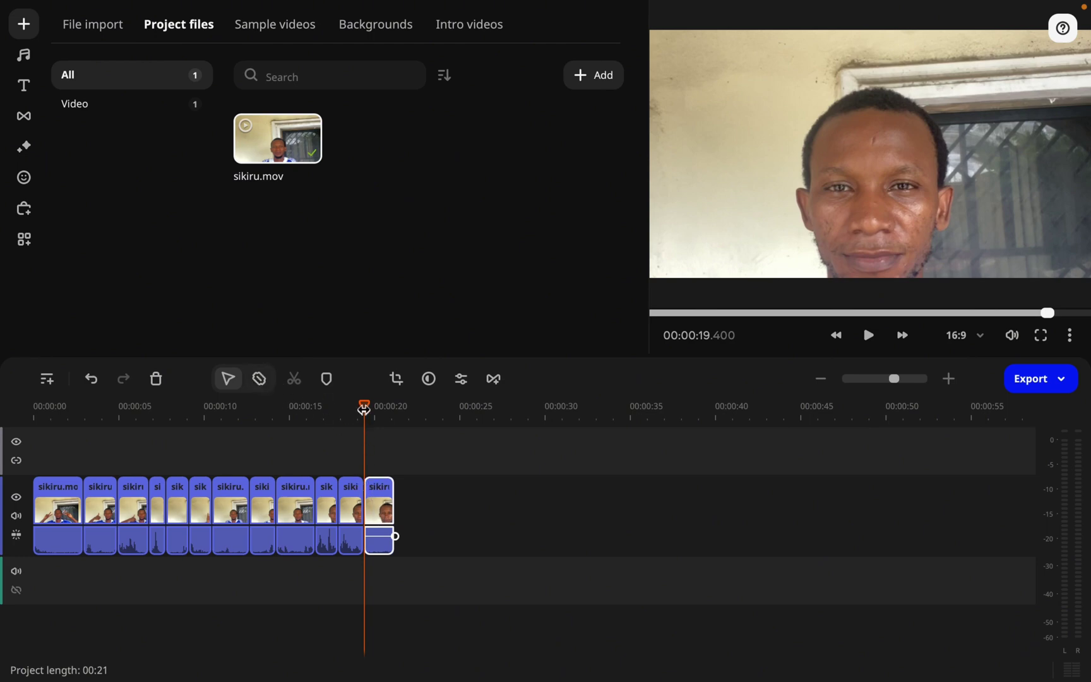
{"action": "left_click_drag", "start_coordinate": [368, 411], "coordinate": [264, 405]}
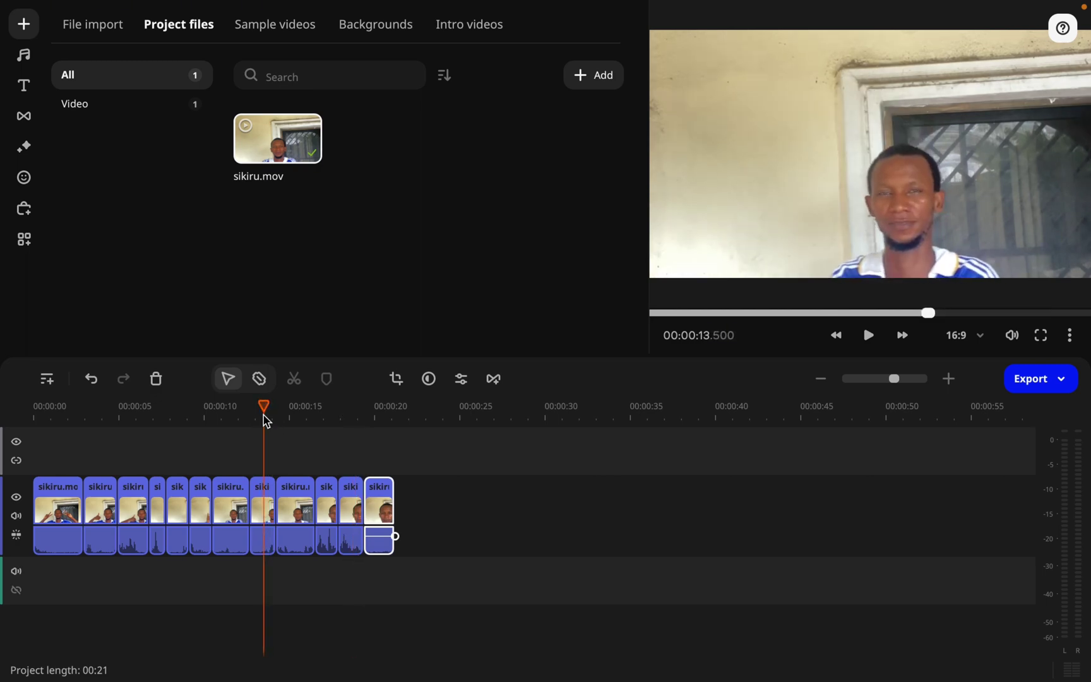
{"action": "left_click", "coordinate": [258, 511]}
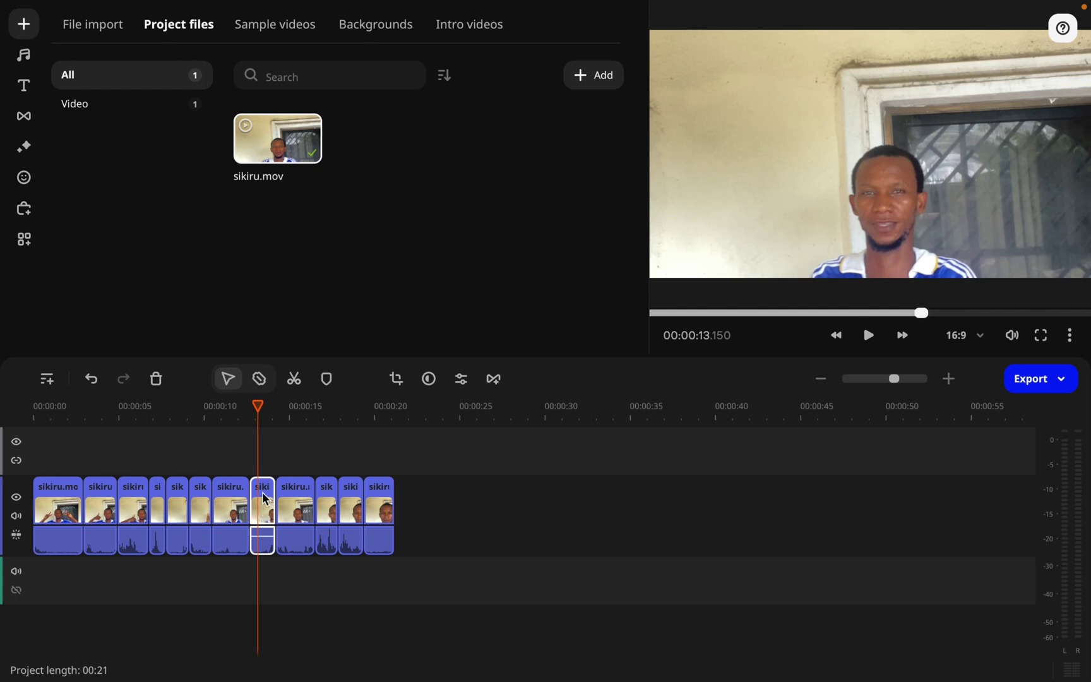
{"action": "left_click", "coordinate": [294, 378]}
With the Blade tool, cut the first clip twice, near 1.95 seconds, then return to Select.
{"action": "left_click", "coordinate": [259, 378]}
{"action": "left_click", "coordinate": [260, 413]}
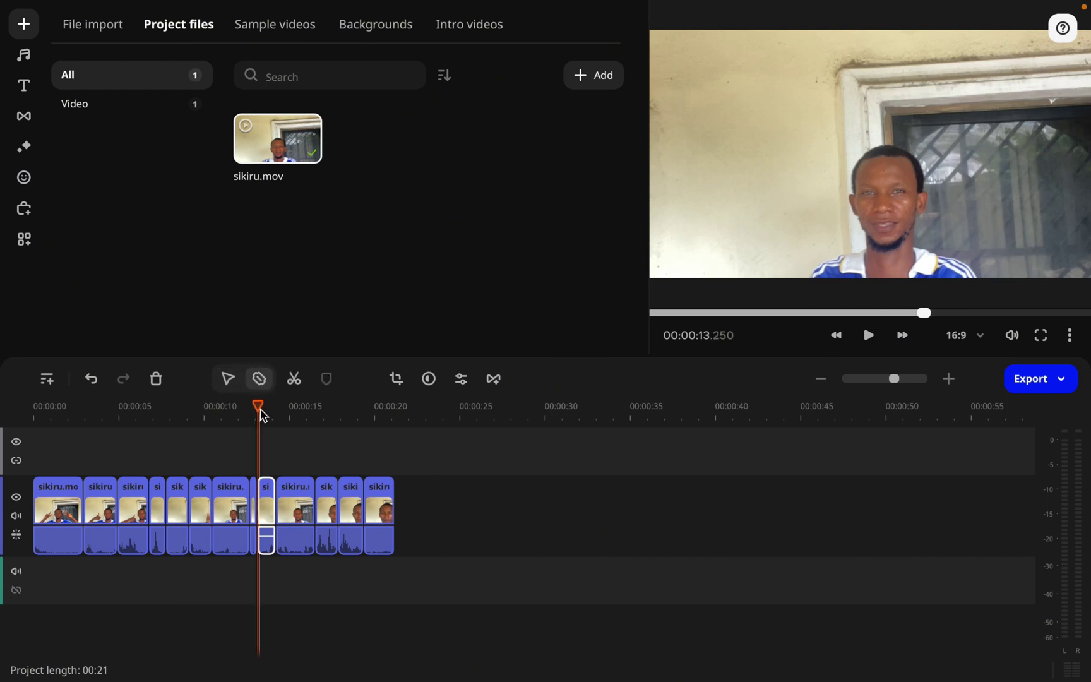
{"action": "left_click_drag", "start_coordinate": [262, 415], "coordinate": [263, 419]}
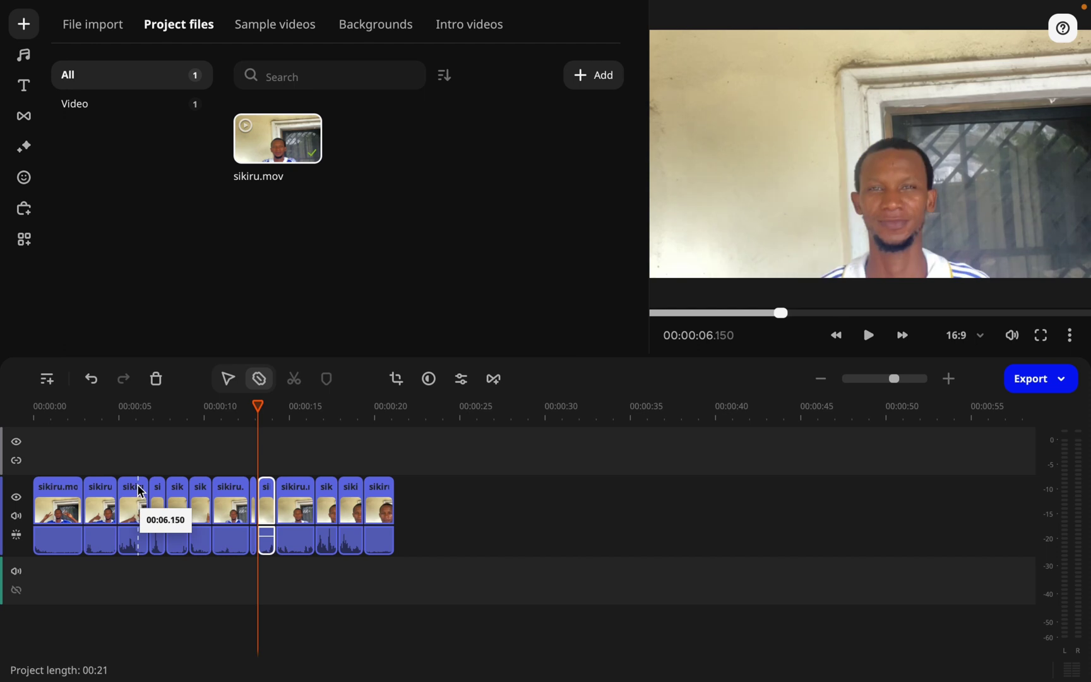
{"action": "left_click", "coordinate": [51, 501]}
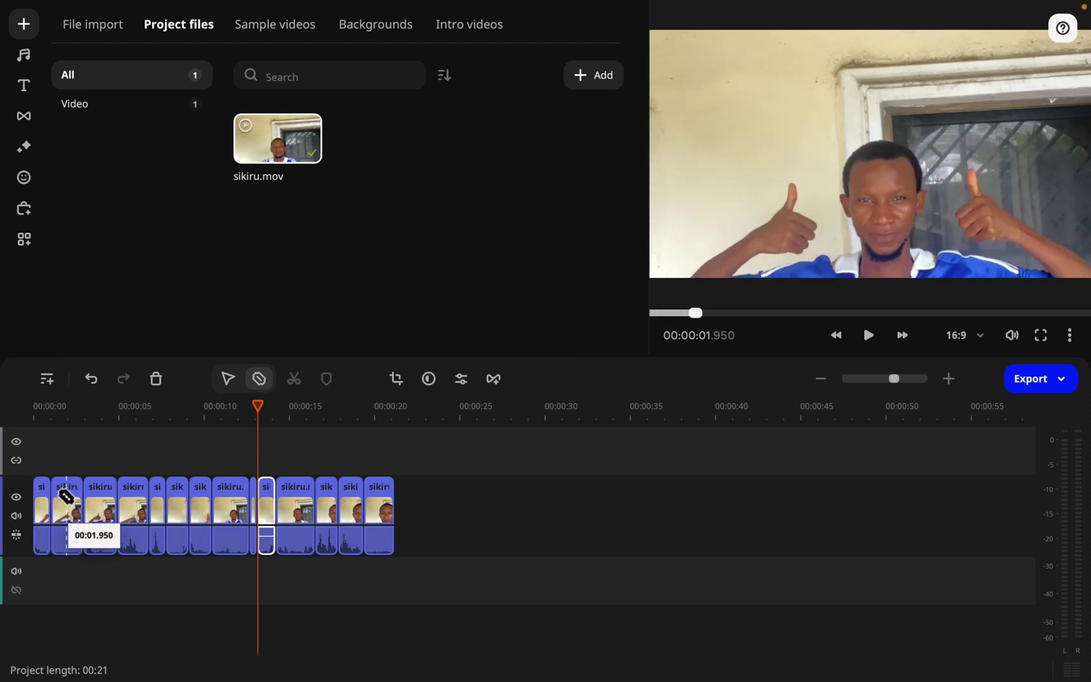
{"action": "left_click", "coordinate": [66, 498]}
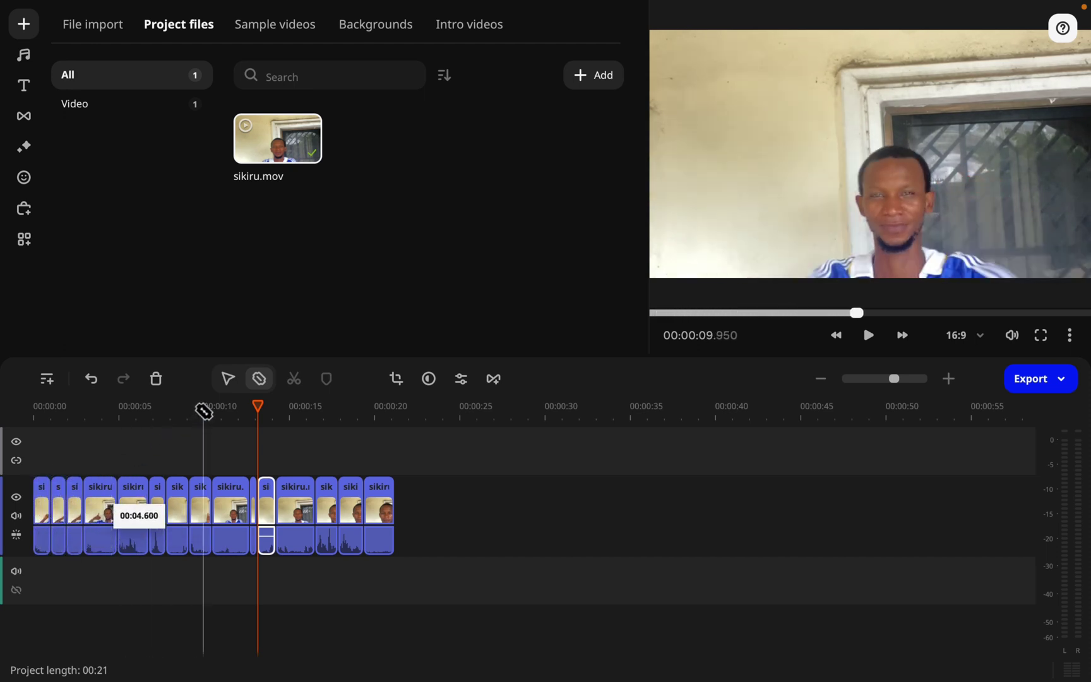
{"action": "left_click", "coordinate": [228, 378]}
{"action": "left_click", "coordinate": [289, 505]}
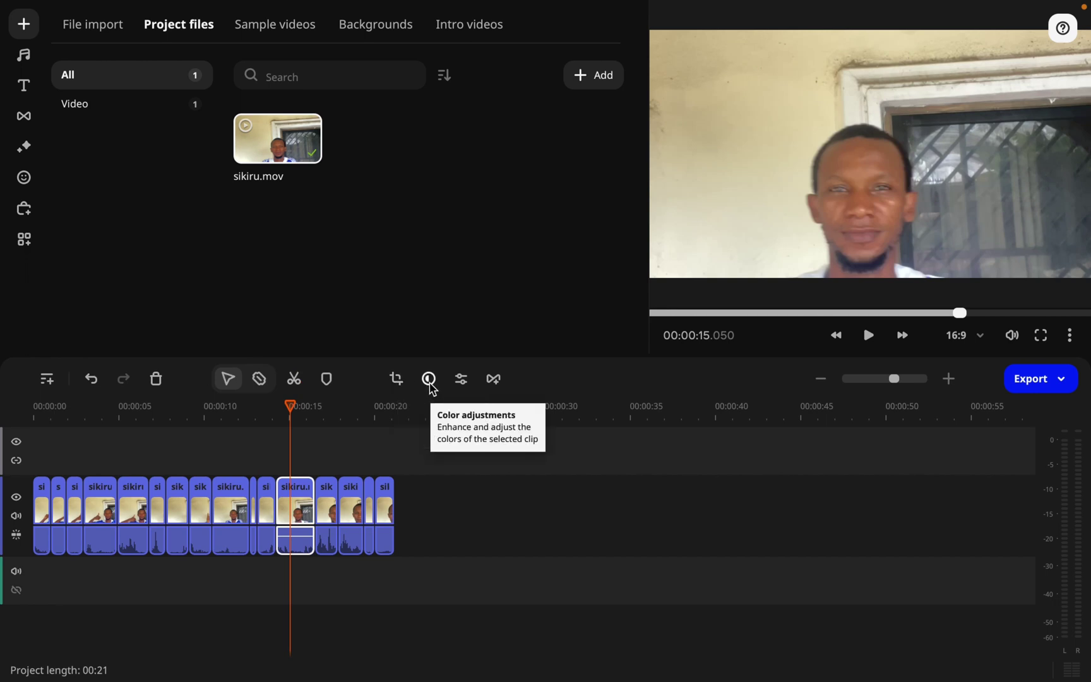
Apply a 02:000 Diffuse 1 transition to all clips via the Transition wizard.
{"action": "left_click", "coordinate": [493, 380]}
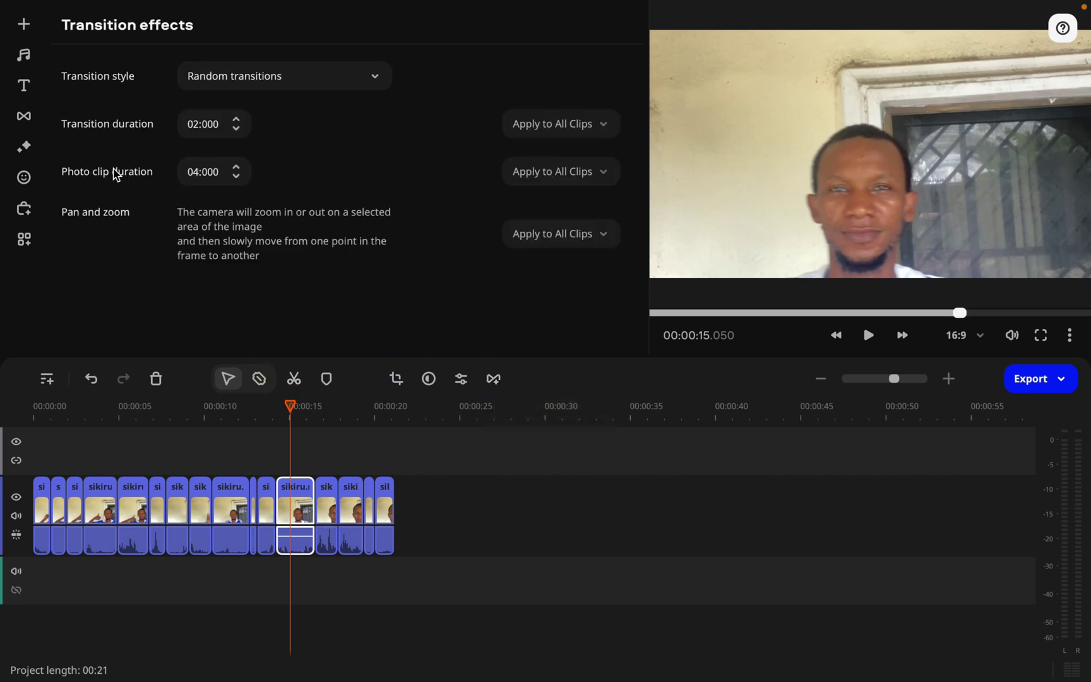
{"action": "left_click", "coordinate": [238, 76]}
{"action": "left_click", "coordinate": [201, 277]}
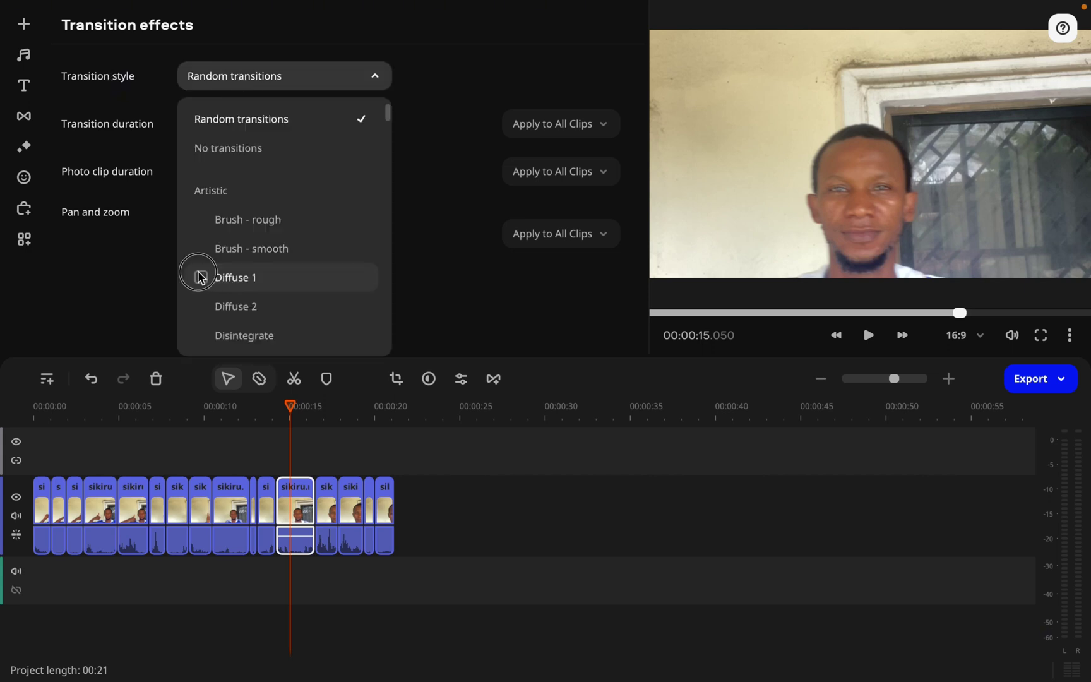
{"action": "left_click", "coordinate": [122, 106]}
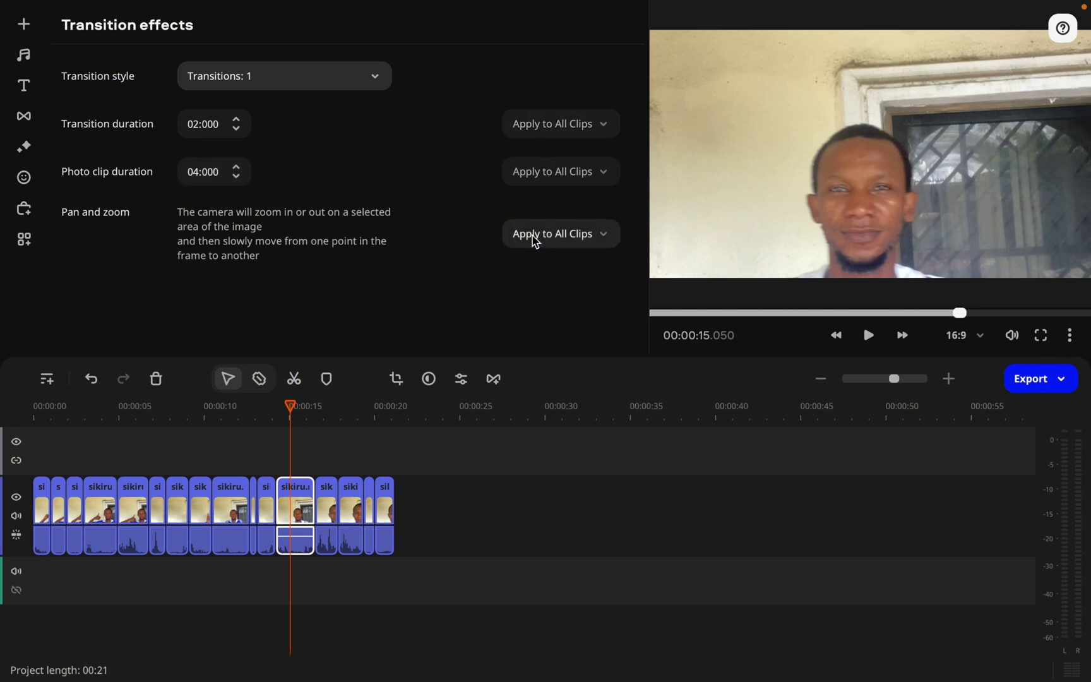
{"action": "left_click", "coordinate": [551, 130]}
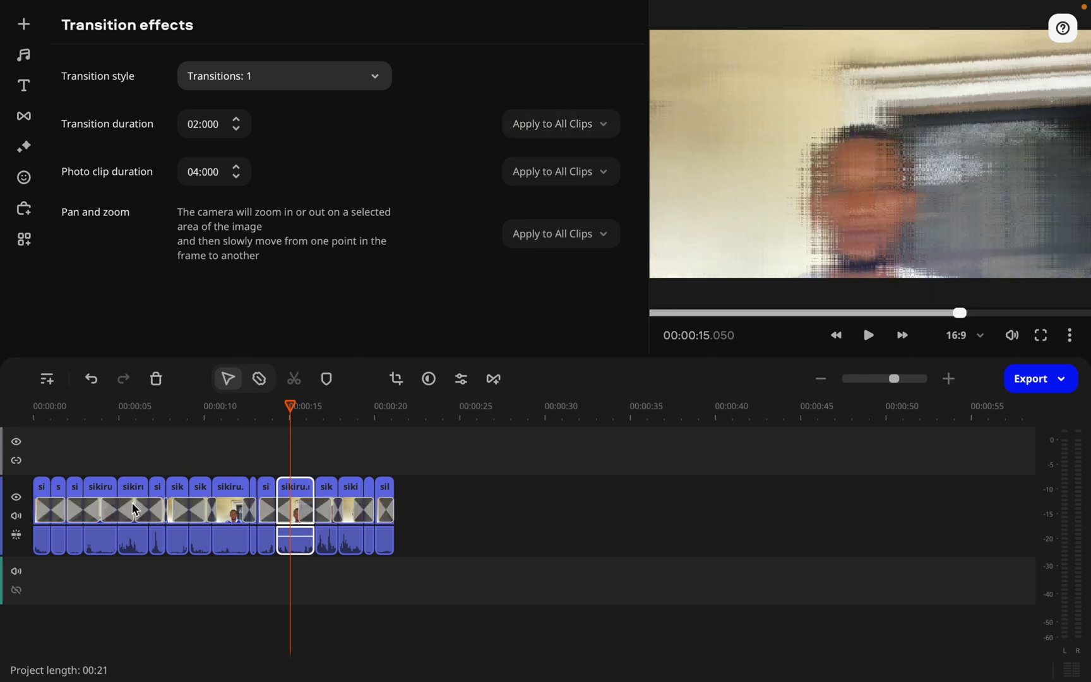
Deselect the clip and return the playhead to the start of the timeline.
{"action": "left_click", "coordinate": [39, 582]}
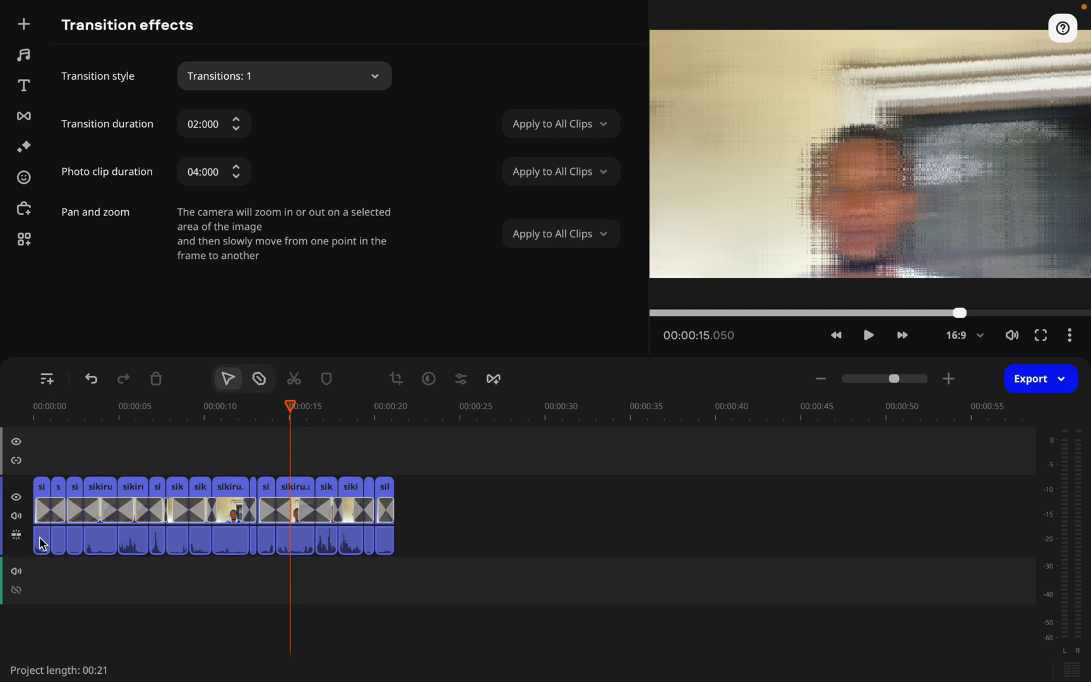
{"action": "left_click", "coordinate": [87, 411]}
{"action": "left_click_drag", "start_coordinate": [87, 412], "coordinate": [23, 426]}
{"action": "key", "text": "space"}
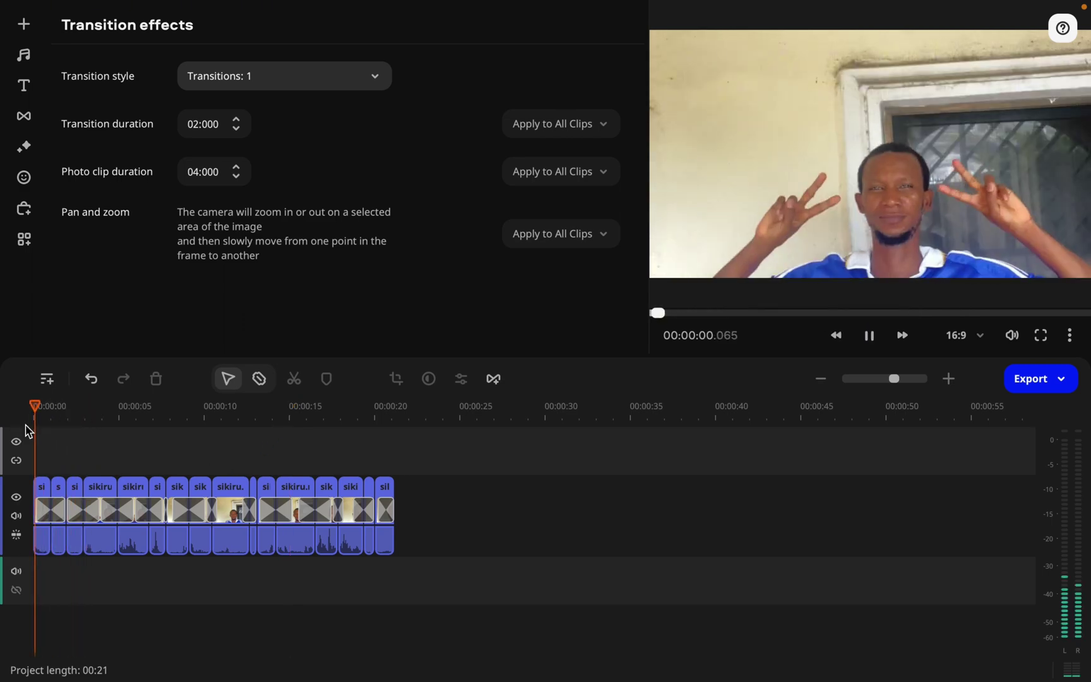
{"action": "key", "text": "space"}
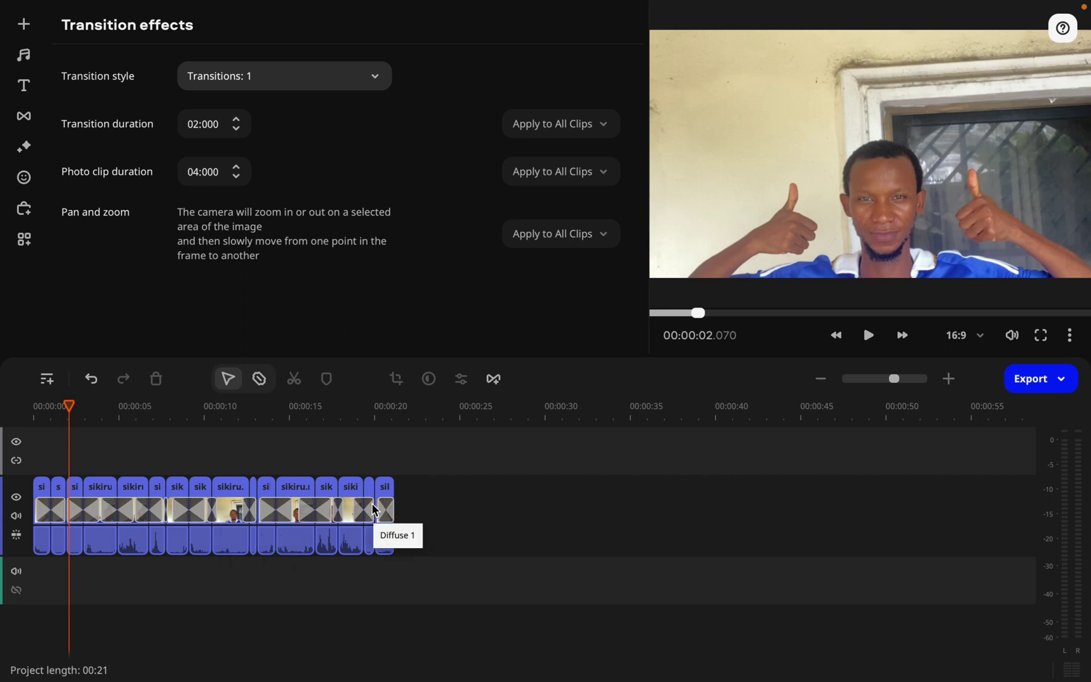
{"action": "left_click", "coordinate": [326, 540]}
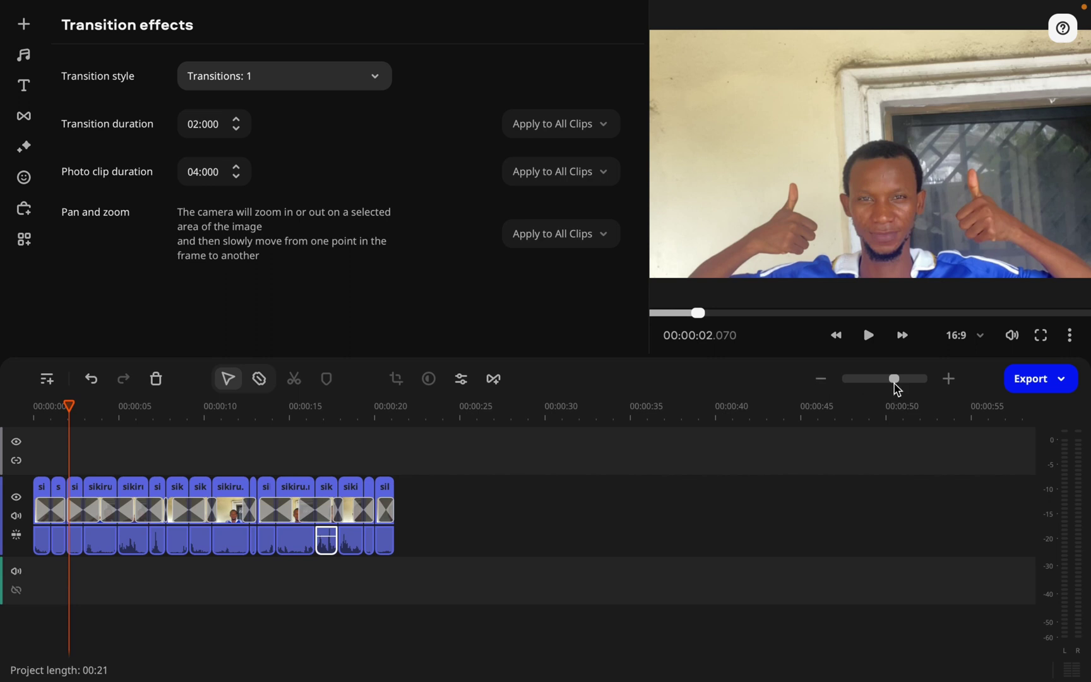
{"action": "mouse_move", "coordinate": [895, 385]}
{"action": "left_mouse_down"}
{"action": "mouse_move", "coordinate": [870, 378]}
{"action": "mouse_move", "coordinate": [907, 386]}
{"action": "mouse_move", "coordinate": [895, 382]}
{"action": "left_mouse_up"}
{"action": "left_click", "coordinate": [1034, 379]}
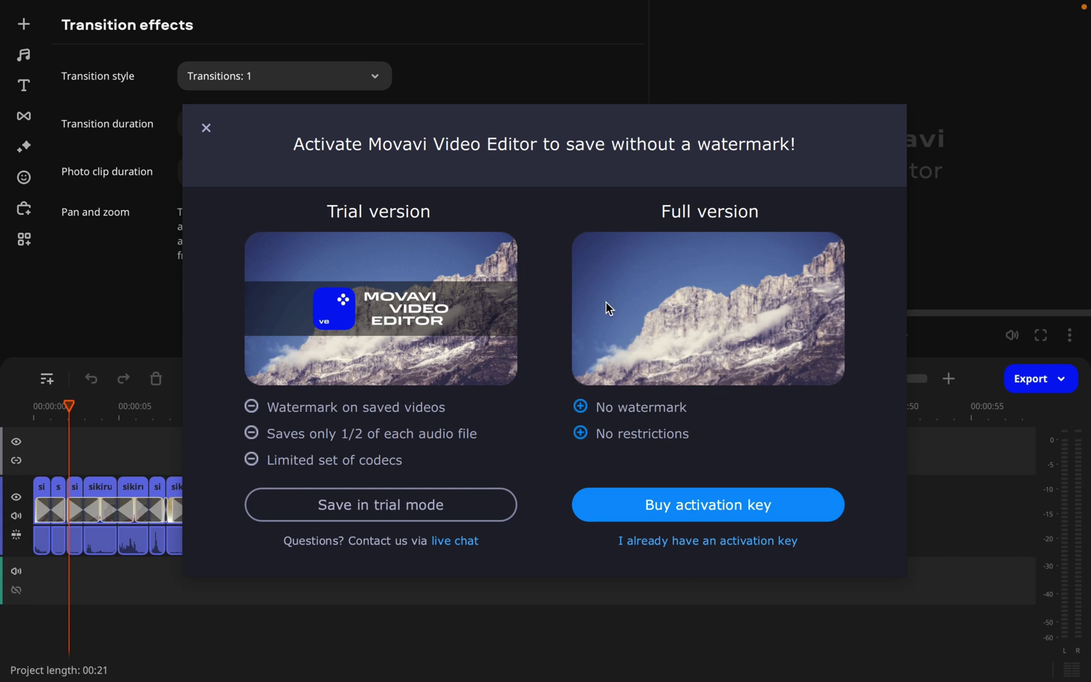
{"action": "left_click", "coordinate": [207, 130]}
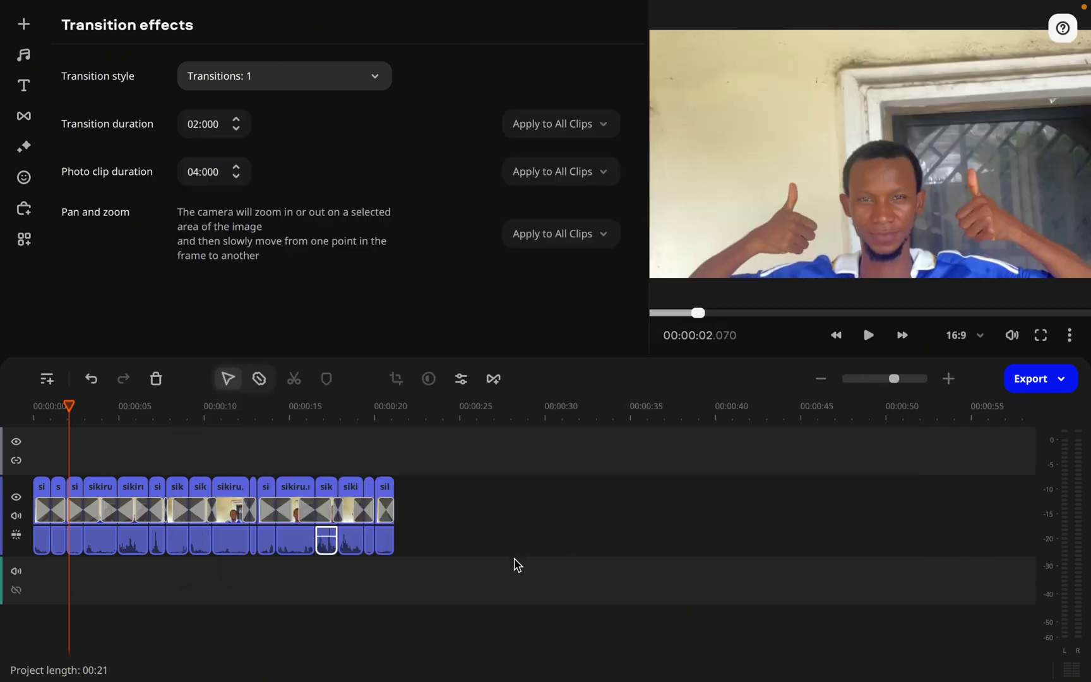